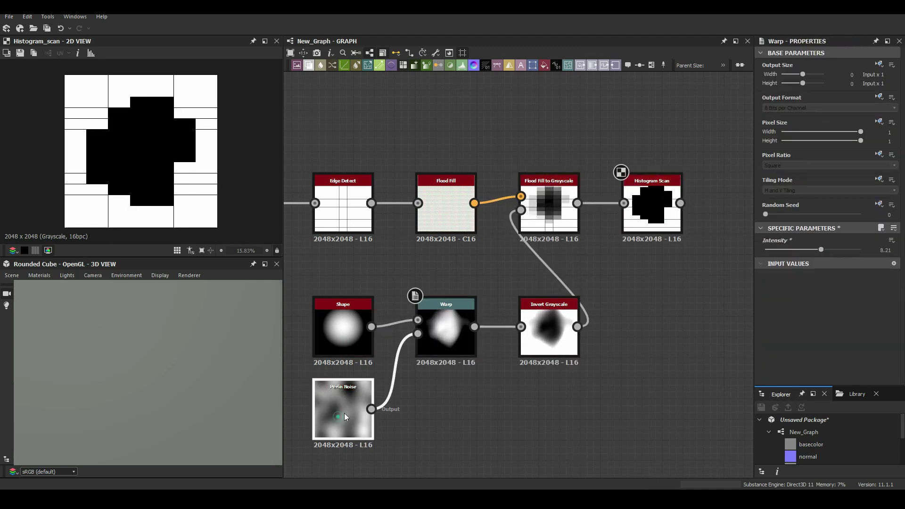
Step: Check the Perlin Noise settings that warp the hole's Shape mask
{"action": "left_click", "coordinate": [347, 417]}
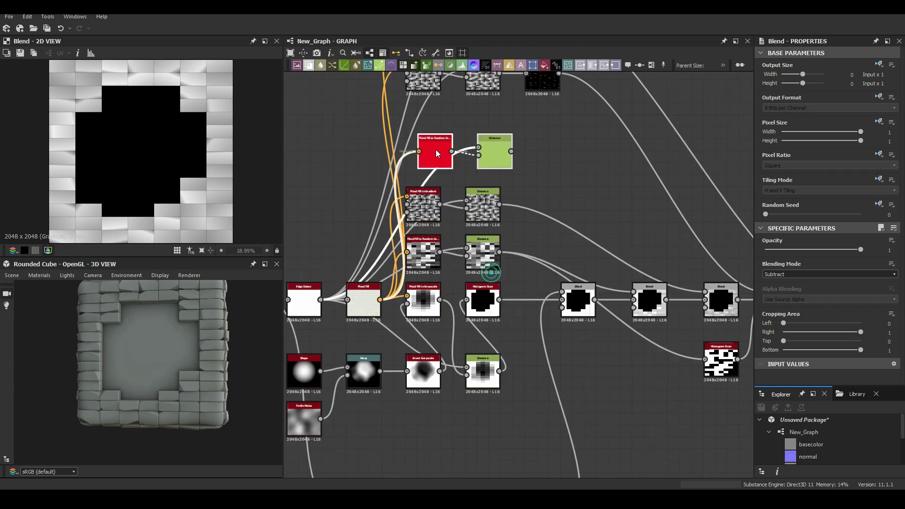
Step: Check the Histogram Scan result and revert the bricks' random grey-value reroll
{"action": "left_click", "coordinate": [473, 329]}
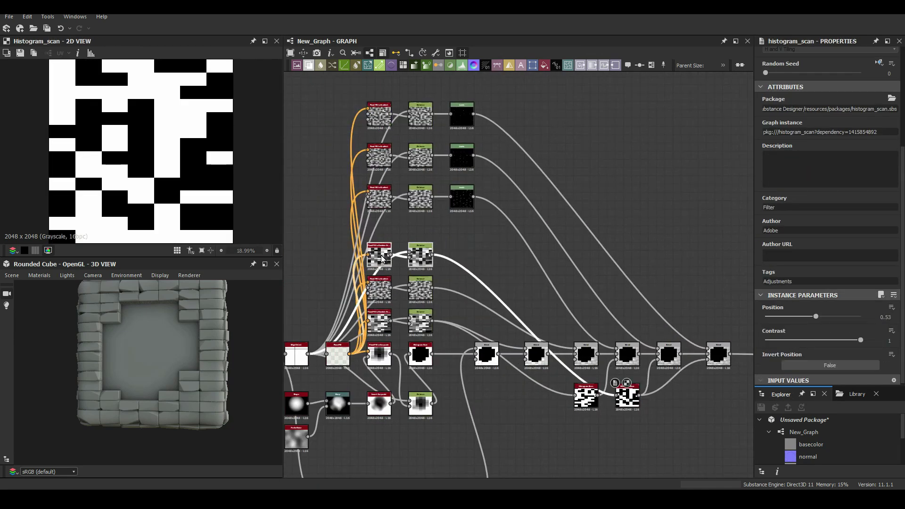
{"action": "key", "text": "ctrl+z"}
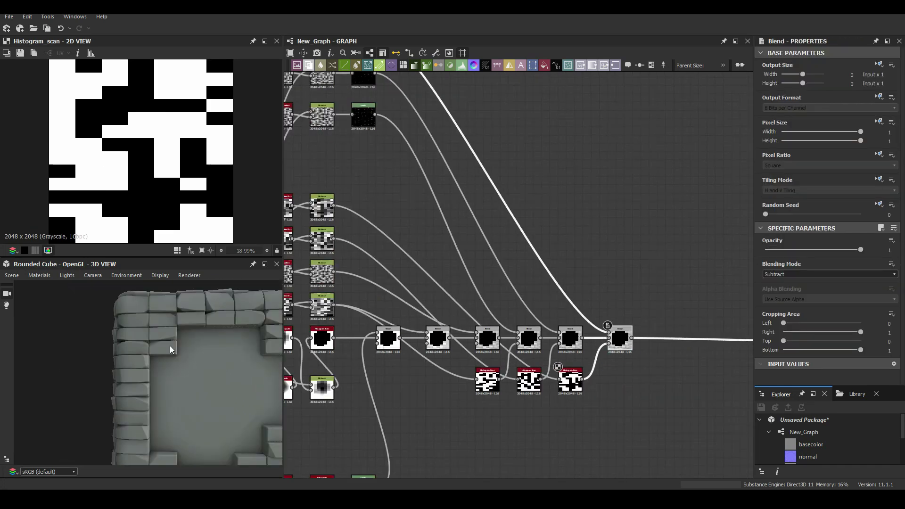
{"action": "scroll", "coordinate": [495, 273], "scroll_direction": "down", "scroll_amount": 5}
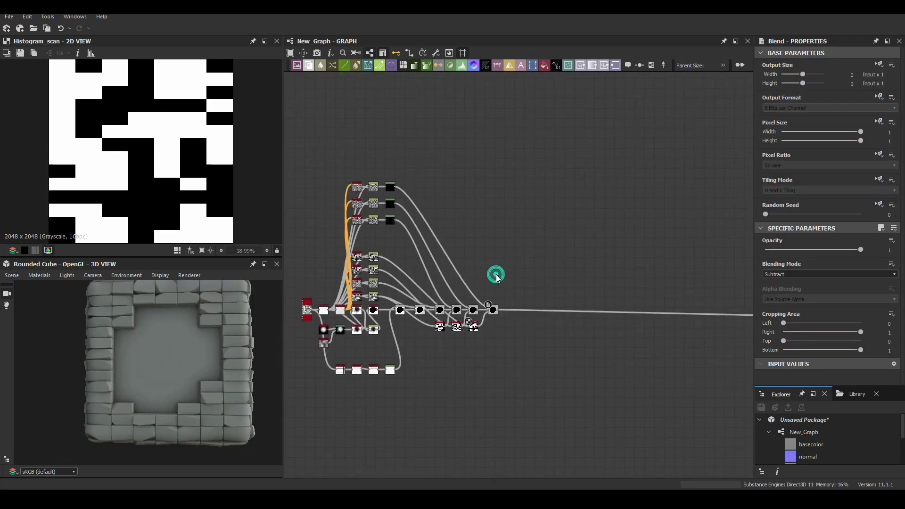
Step: Add a Flood Fill to Gradient node fed by the Flood Fill output
{"action": "key", "text": "space"}
{"action": "scroll", "coordinate": [337, 368], "scroll_direction": "up", "scroll_amount": 3}
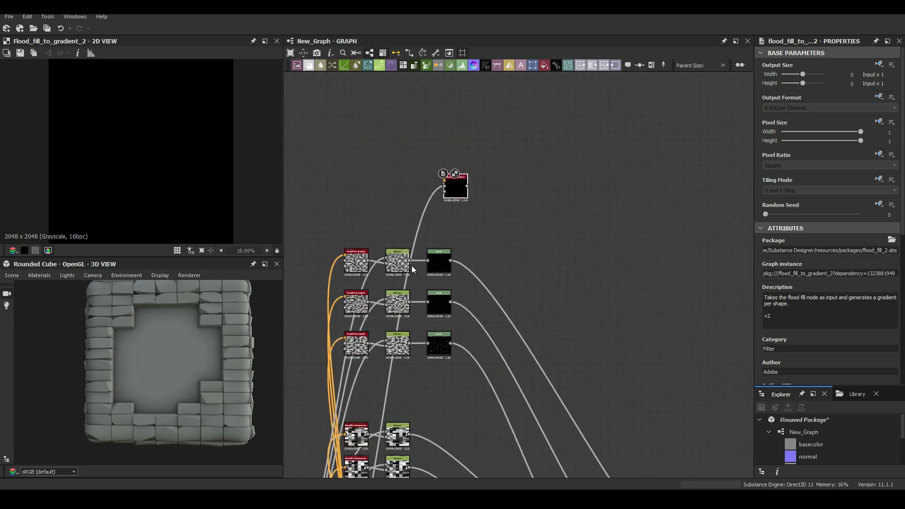
{"action": "left_click_drag", "start_coordinate": [412, 265], "coordinate": [441, 182]}
{"action": "scroll", "coordinate": [418, 347], "scroll_direction": "down", "scroll_amount": 2}
{"action": "middle_click_drag", "start_coordinate": [416, 343], "coordinate": [381, 470]}
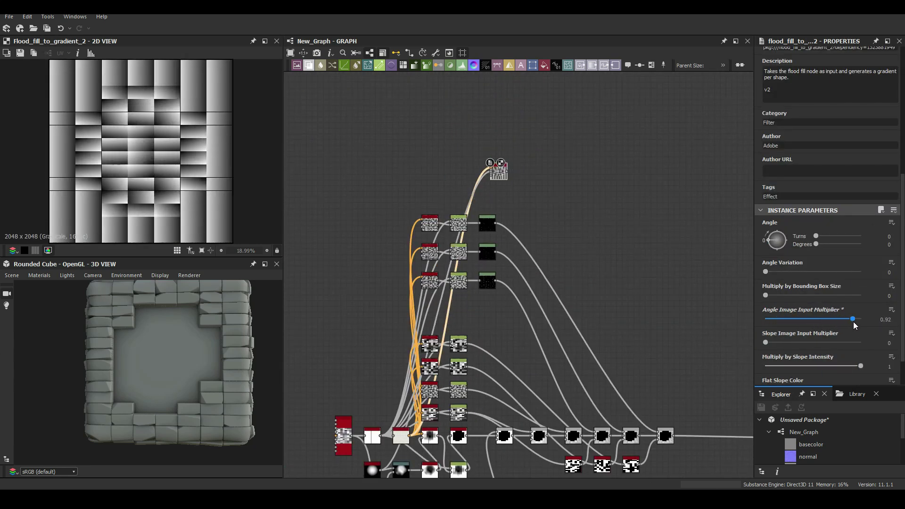
Step: Drive the gradient angle with Gradient Linear 1 through Cartesian To Polar Grayscale
{"action": "left_click_drag", "start_coordinate": [444, 206], "coordinate": [464, 193]}
{"action": "left_click", "coordinate": [499, 222]}
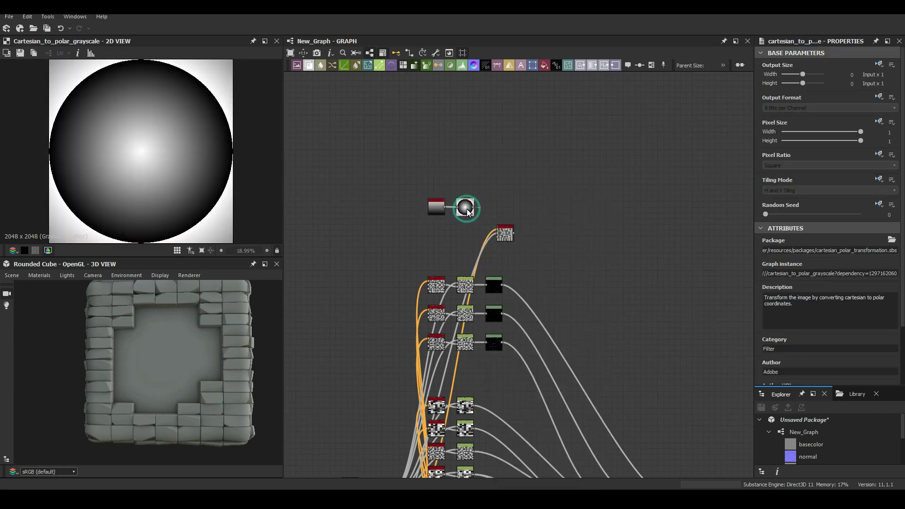
{"action": "left_click_drag", "start_coordinate": [516, 212], "coordinate": [568, 273]}
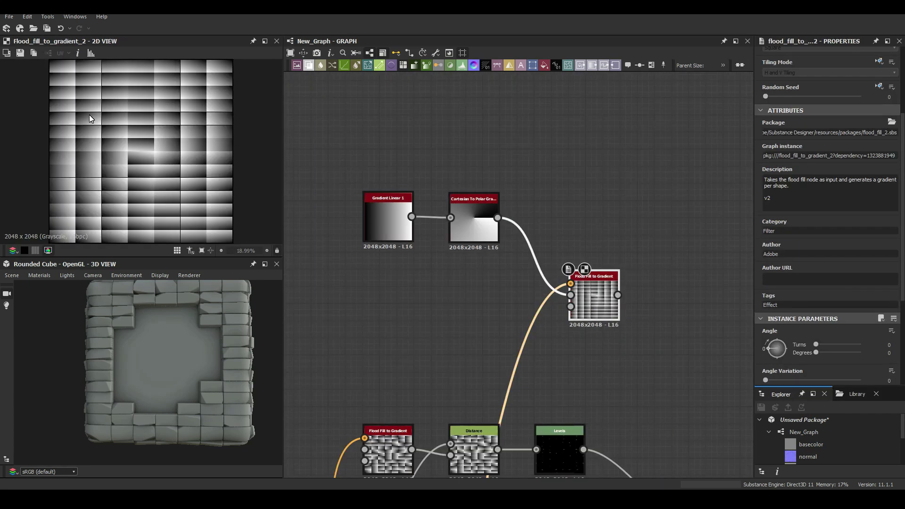
Step: Add a Blend node near the graph output
{"action": "scroll", "coordinate": [521, 175], "scroll_direction": "down", "scroll_amount": 3}
{"action": "key", "text": "space"}
{"action": "left_click", "coordinate": [546, 204]}
{"action": "scroll", "coordinate": [603, 244], "scroll_direction": "up", "scroll_amount": 3}
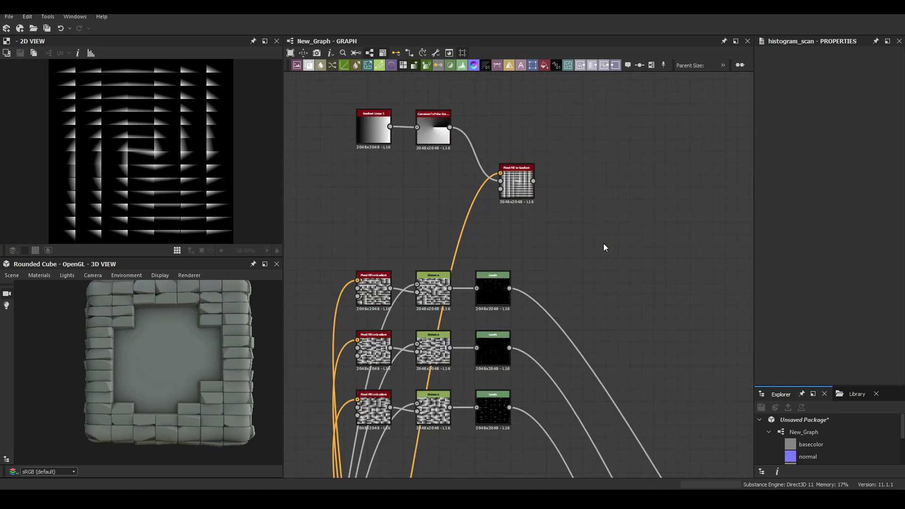
{"action": "scroll", "coordinate": [502, 330], "scroll_direction": "down", "scroll_amount": 2}
{"action": "scroll", "coordinate": [502, 333], "scroll_direction": "up", "scroll_amount": 2}
{"action": "key", "text": "space"}
Step: Add a Shape node to the graph for the round hole mask
{"action": "left_click", "coordinate": [571, 321]}
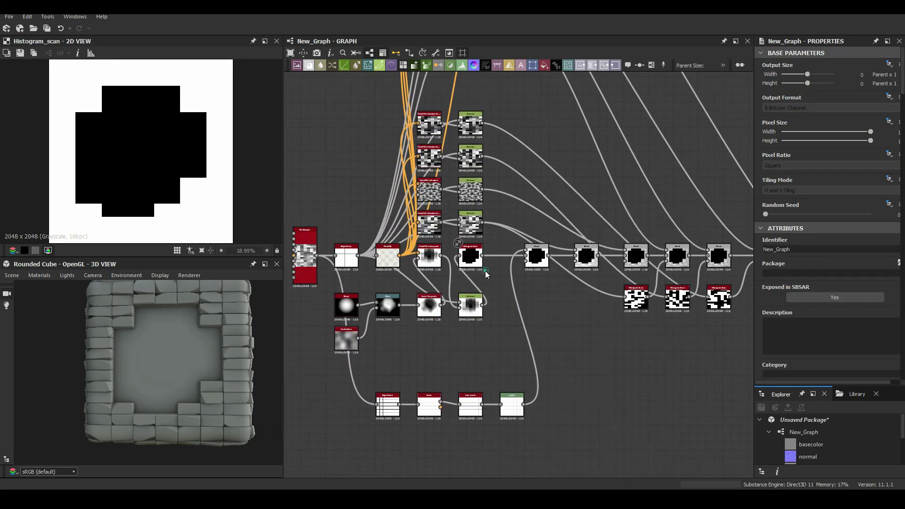
{"action": "left_click", "coordinate": [494, 356]}
{"action": "middle_click_drag", "start_coordinate": [289, 269], "coordinate": [310, 269]}
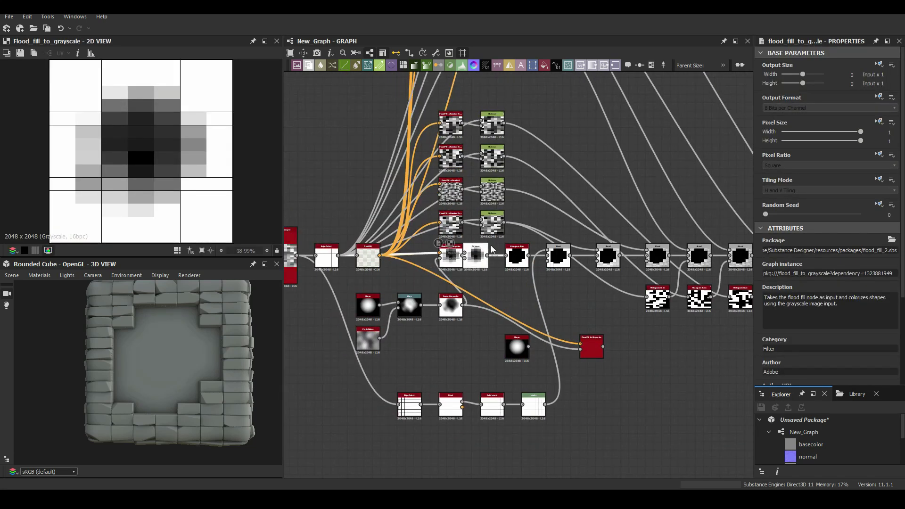
{"action": "scroll", "coordinate": [599, 401], "scroll_direction": "up", "scroll_amount": 2}
Step: Link the Shape into a Histogram Scan and raise its position to widen the mask
{"action": "left_click", "coordinate": [467, 311]}
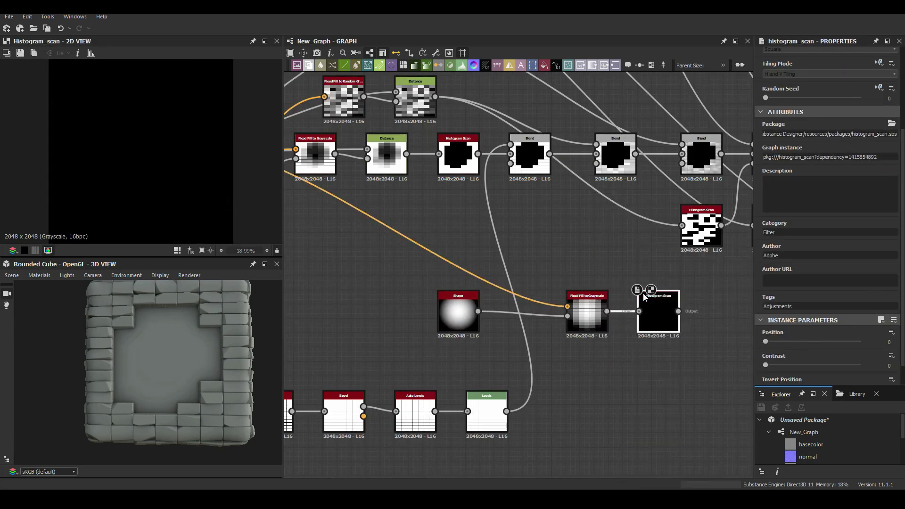
{"action": "mouse_move", "coordinate": [413, 158]}
{"action": "left_mouse_down"}
{"action": "mouse_move", "coordinate": [614, 285]}
{"action": "mouse_move", "coordinate": [594, 302]}
{"action": "left_mouse_up"}
{"action": "left_click", "coordinate": [593, 316]}
{"action": "left_click_drag", "start_coordinate": [802, 315], "coordinate": [842, 318]}
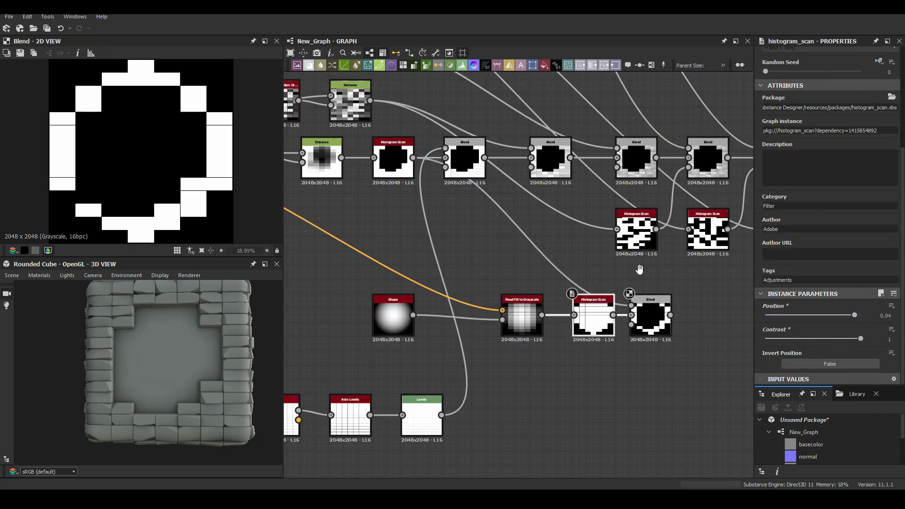
{"action": "scroll", "coordinate": [639, 270], "scroll_direction": "down", "scroll_amount": 3}
Step: Insert a Distance node set to Only Source and preview the final Blend
{"action": "key", "text": "space"}
{"action": "left_click", "coordinate": [859, 299]}
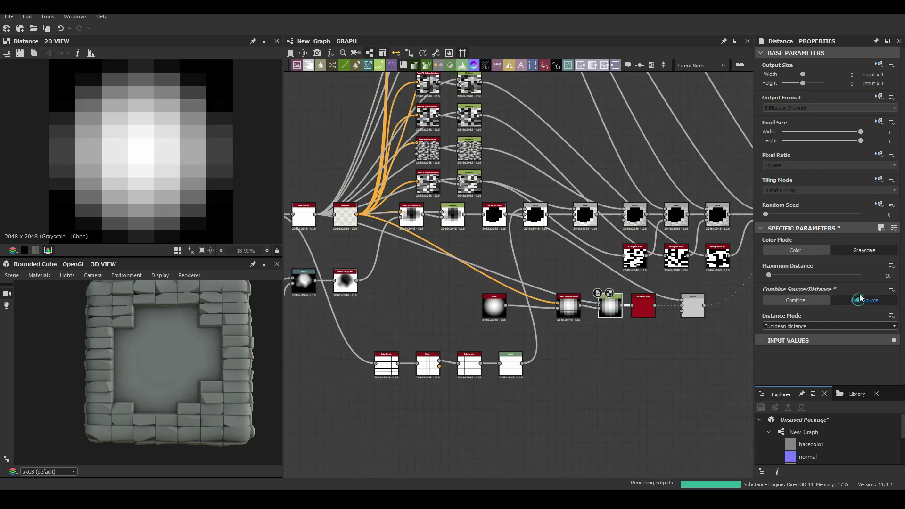
{"action": "mouse_move", "coordinate": [661, 330]}
{"action": "middle_mouse_down"}
{"action": "mouse_move", "coordinate": [466, 236]}
{"action": "mouse_move", "coordinate": [472, 331]}
{"action": "middle_mouse_up"}
{"action": "left_click", "coordinate": [500, 212]}
{"action": "scroll", "coordinate": [518, 236], "scroll_direction": "up", "scroll_amount": 3}
Step: Insert a Distance node after Flood Fill to Gradient and check the final Blend
{"action": "left_click", "coordinate": [474, 227]}
{"action": "key", "text": "space"}
{"action": "left_click", "coordinate": [551, 273]}
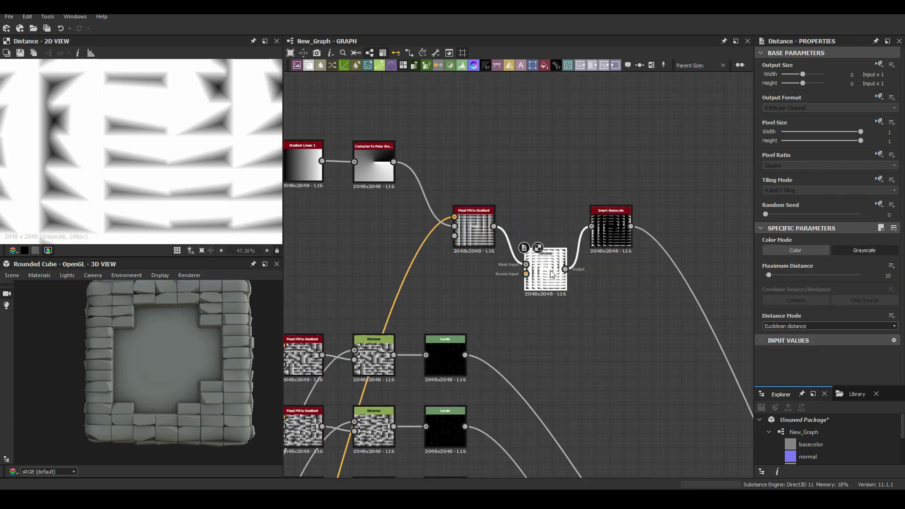
{"action": "scroll", "coordinate": [551, 273], "scroll_direction": "down", "scroll_amount": 5}
{"action": "left_click", "coordinate": [584, 202]}
{"action": "scroll", "coordinate": [456, 275], "scroll_direction": "up", "scroll_amount": 3}
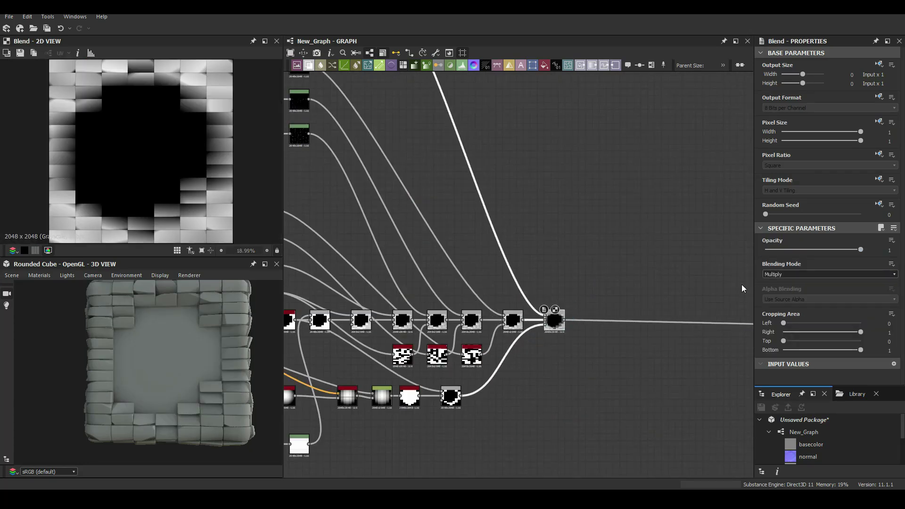
{"action": "scroll", "coordinate": [527, 287], "scroll_direction": "down", "scroll_amount": 3}
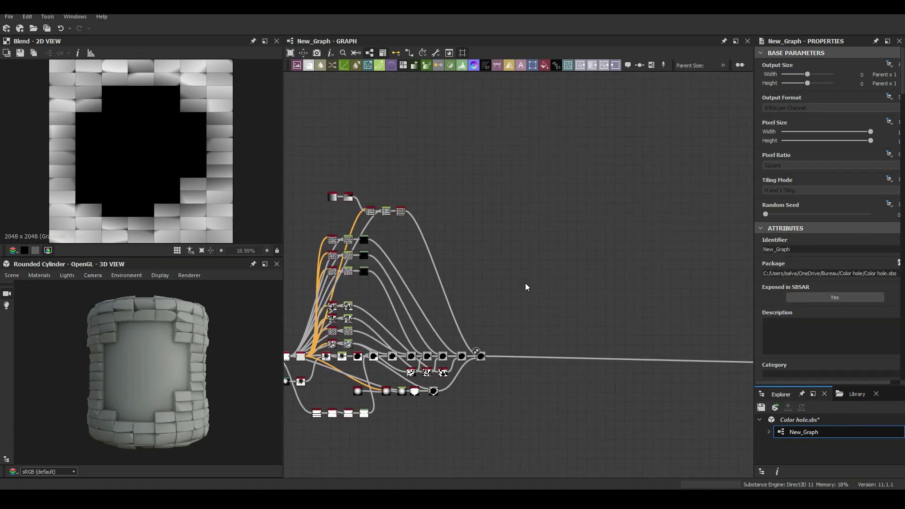
Step: Add a Tile Sampler with Scale 3.05 and increased Position Random
{"action": "key", "text": "space"}
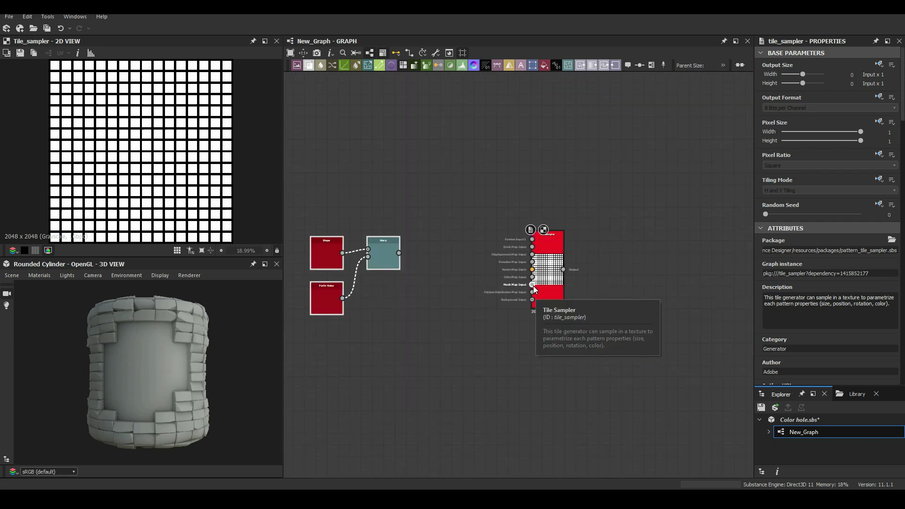
{"action": "scroll", "coordinate": [797, 302], "scroll_direction": "up", "scroll_amount": 3}
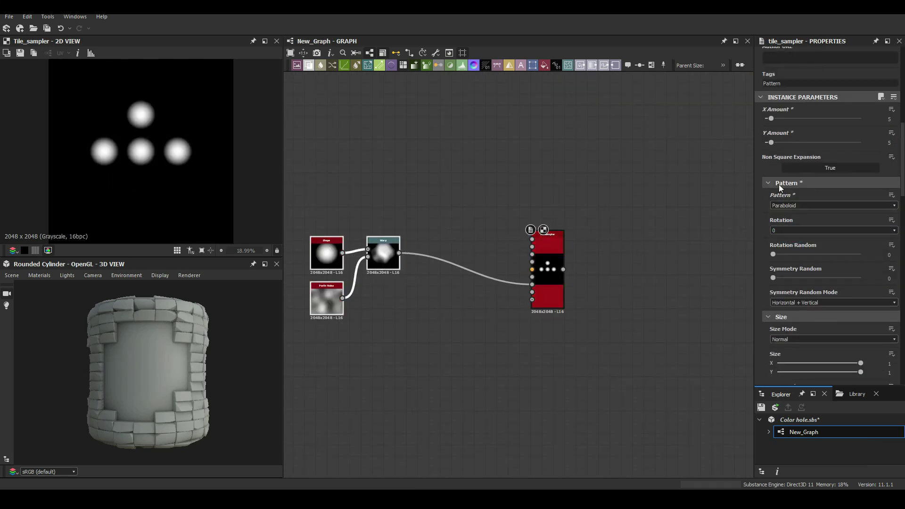
{"action": "left_click_drag", "start_coordinate": [780, 287], "coordinate": [799, 288]}
{"action": "scroll", "coordinate": [800, 287], "scroll_direction": "down", "scroll_amount": 2}
{"action": "left_click", "coordinate": [781, 334]}
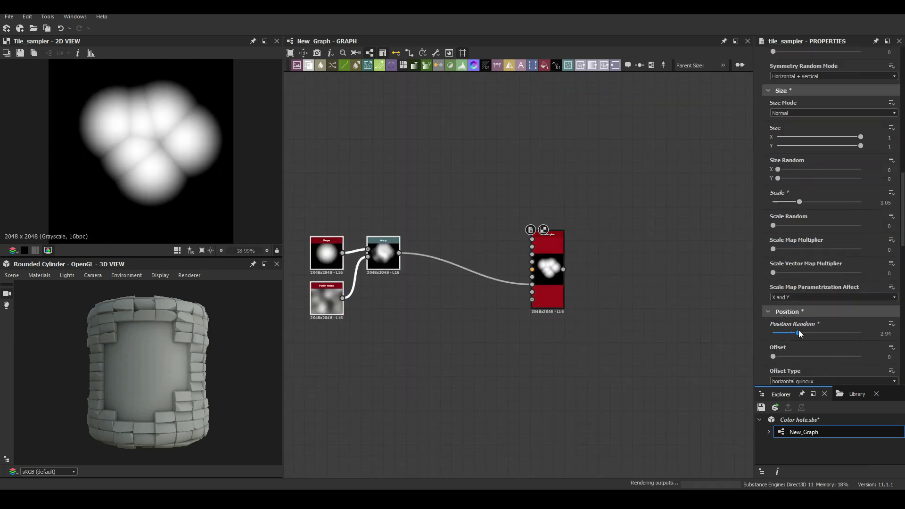
{"action": "scroll", "coordinate": [802, 307], "scroll_direction": "down", "scroll_amount": 2}
Step: Chain Auto Levels, Transformation 2D and Histogram Scan after the sampler into a Blend
{"action": "left_click", "coordinate": [327, 299]}
{"action": "left_click", "coordinate": [547, 259]}
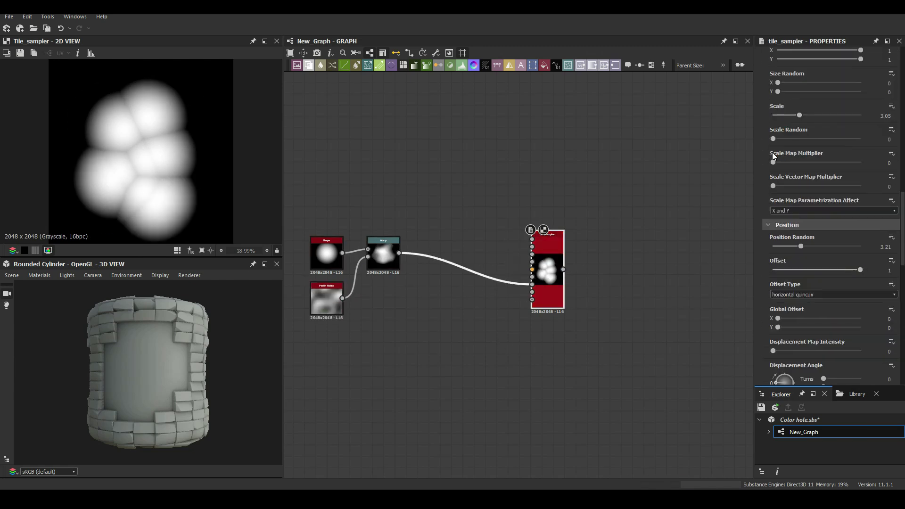
{"action": "left_click_drag", "start_coordinate": [564, 270], "coordinate": [643, 261]}
{"action": "left_click", "coordinate": [622, 207]}
{"action": "scroll", "coordinate": [437, 269], "scroll_direction": "up", "scroll_amount": 3}
{"action": "left_click_drag", "start_coordinate": [473, 261], "coordinate": [643, 247]}
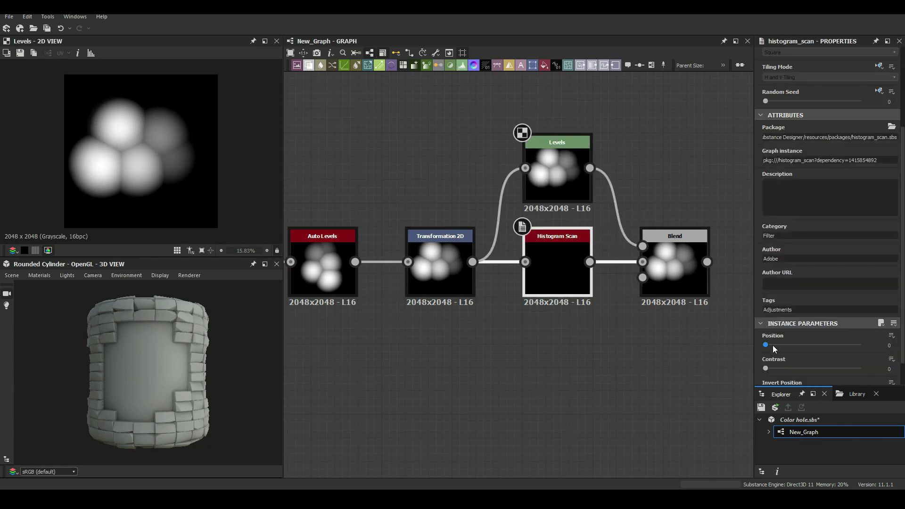
Step: Route darkened Levels into the Blend, then add Splatter Circular with Spiral Factor 1, radius 0.39
{"action": "left_click_drag", "start_coordinate": [556, 198], "coordinate": [543, 171]}
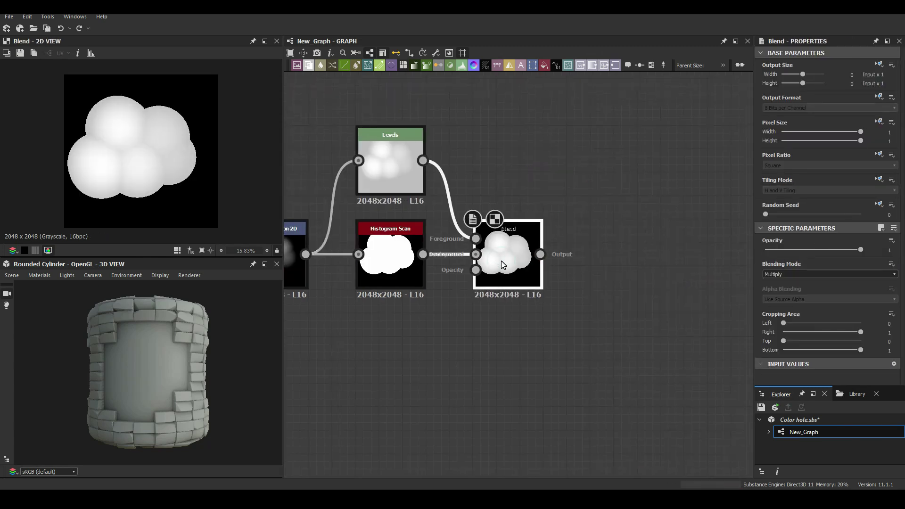
{"action": "left_click_drag", "start_coordinate": [863, 351], "coordinate": [820, 352]}
{"action": "left_click", "coordinate": [595, 222]}
{"action": "scroll", "coordinate": [792, 309], "scroll_direction": "down", "scroll_amount": 5}
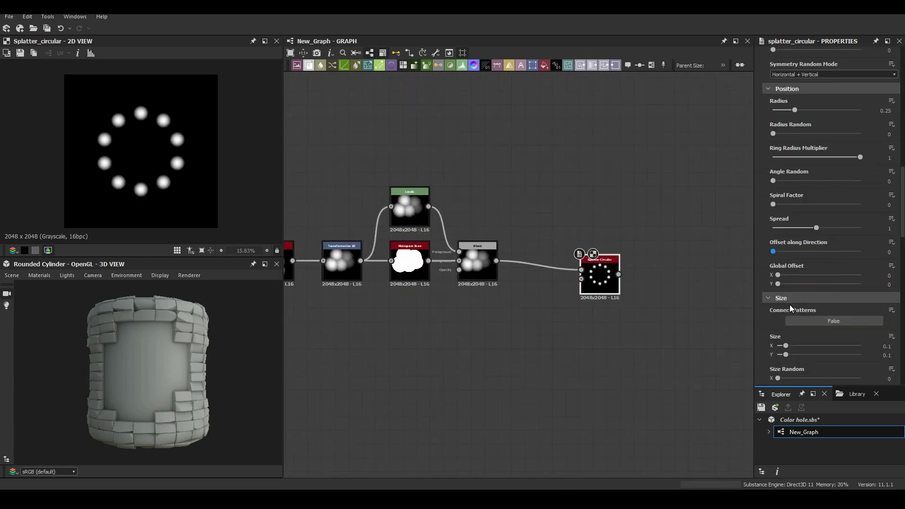
{"action": "scroll", "coordinate": [785, 212], "scroll_direction": "down", "scroll_amount": 5}
{"action": "scroll", "coordinate": [801, 174], "scroll_direction": "up", "scroll_amount": 5}
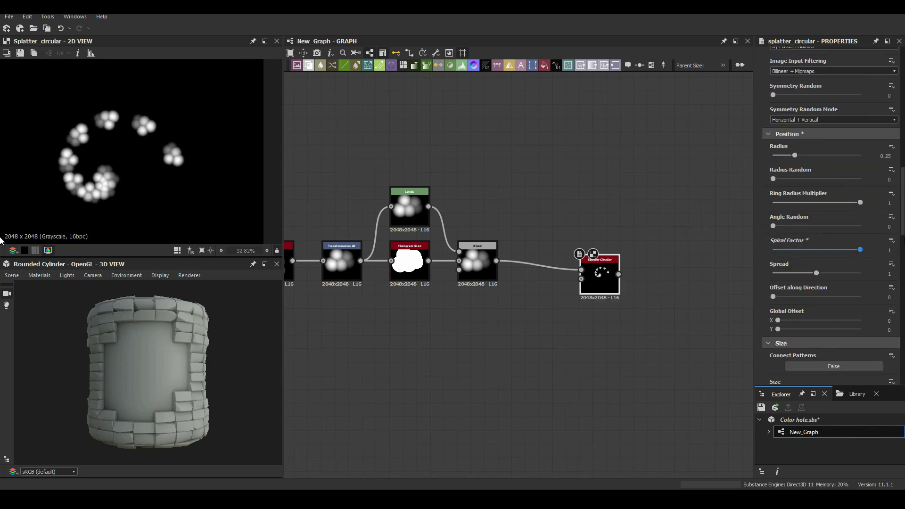
{"action": "scroll", "coordinate": [811, 155], "scroll_direction": "up", "scroll_amount": 3}
{"action": "scroll", "coordinate": [830, 198], "scroll_direction": "down", "scroll_amount": 10}
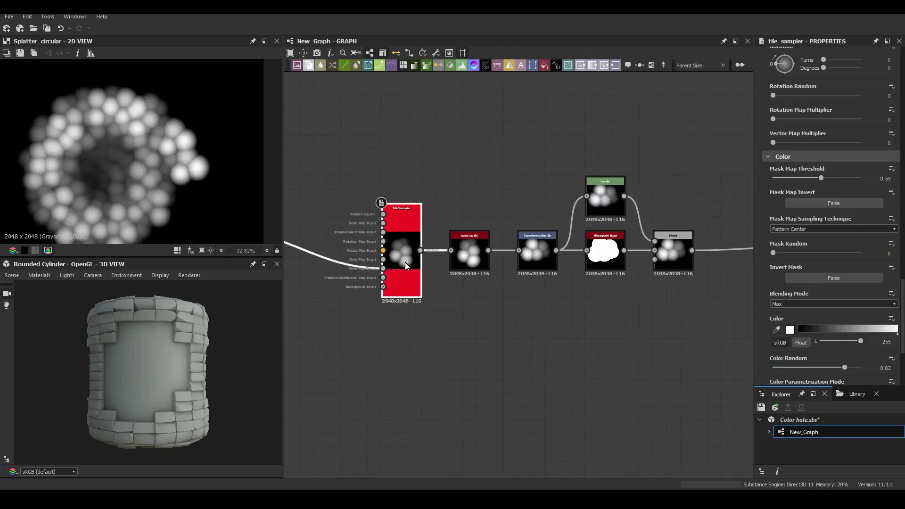
{"action": "scroll", "coordinate": [782, 272], "scroll_direction": "down", "scroll_amount": 10}
{"action": "left_click_drag", "start_coordinate": [801, 297], "coordinate": [808, 297]}
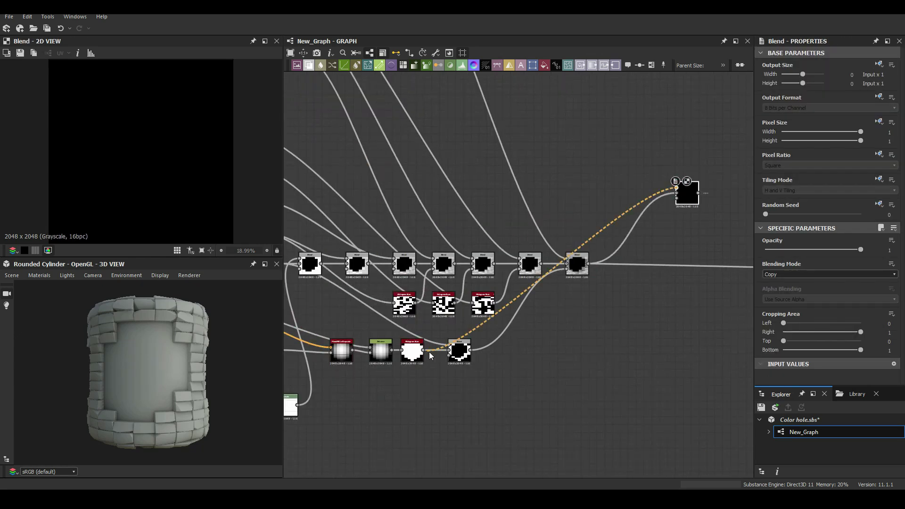
Step: Insert an Invert Grayscale node on the link feeding the Blend
{"action": "middle_click_drag", "start_coordinate": [431, 356], "coordinate": [292, 406]}
{"action": "left_click", "coordinate": [539, 241]}
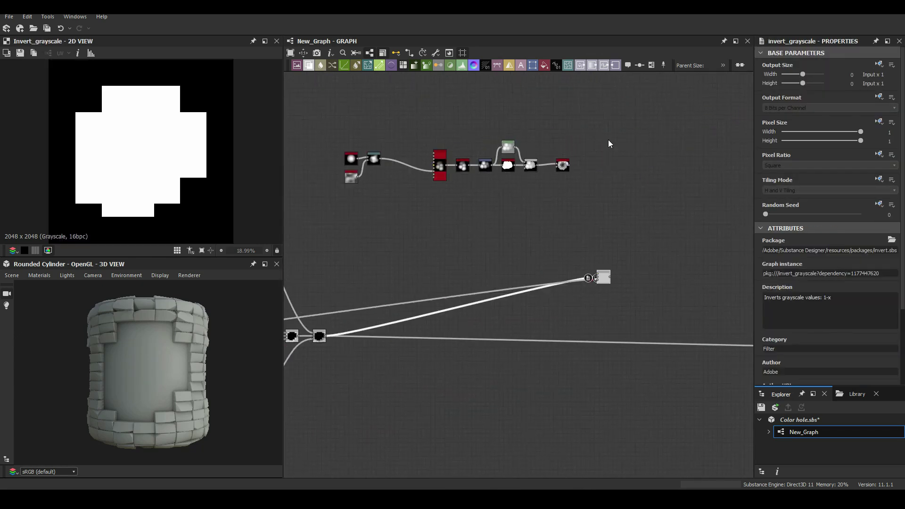
{"action": "scroll", "coordinate": [608, 144], "scroll_direction": "up", "scroll_amount": 3}
{"action": "left_click", "coordinate": [636, 386]}
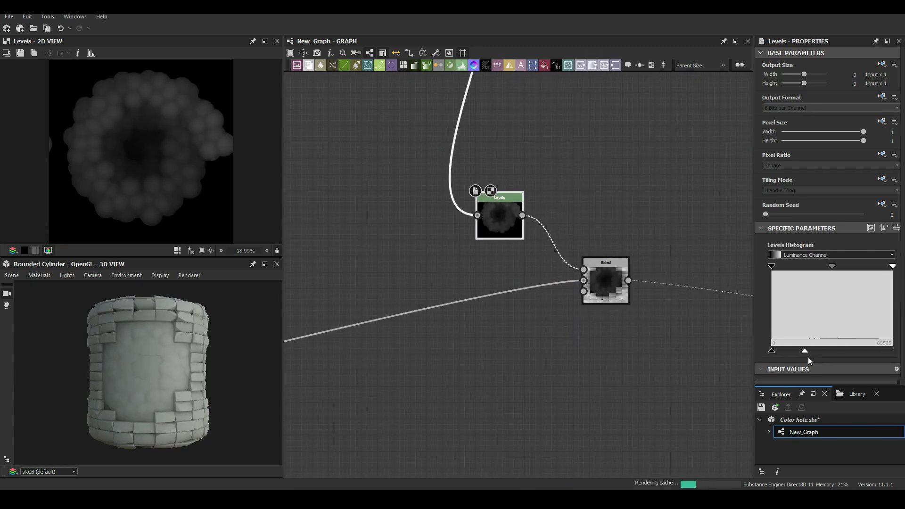
{"action": "scroll", "coordinate": [283, 264], "scroll_direction": "down", "scroll_amount": 5}
{"action": "scroll", "coordinate": [274, 275], "scroll_direction": "up", "scroll_amount": 4}
Step: Set the Tile Sampler's Scale Random to 0.41 and preview the Splatter Circular vortex
{"action": "left_click", "coordinate": [347, 251]}
{"action": "middle_click_drag", "start_coordinate": [296, 267], "coordinate": [543, 275]}
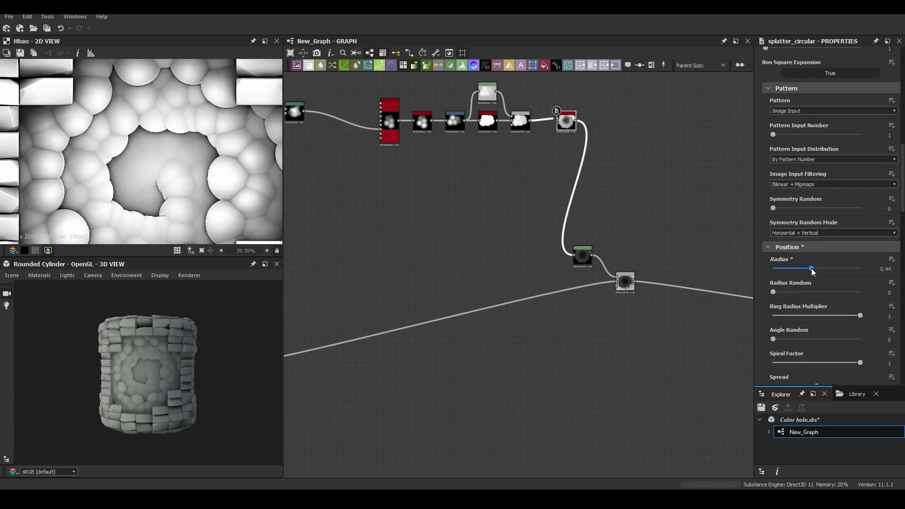
{"action": "scroll", "coordinate": [168, 366], "scroll_direction": "up", "scroll_amount": 5}
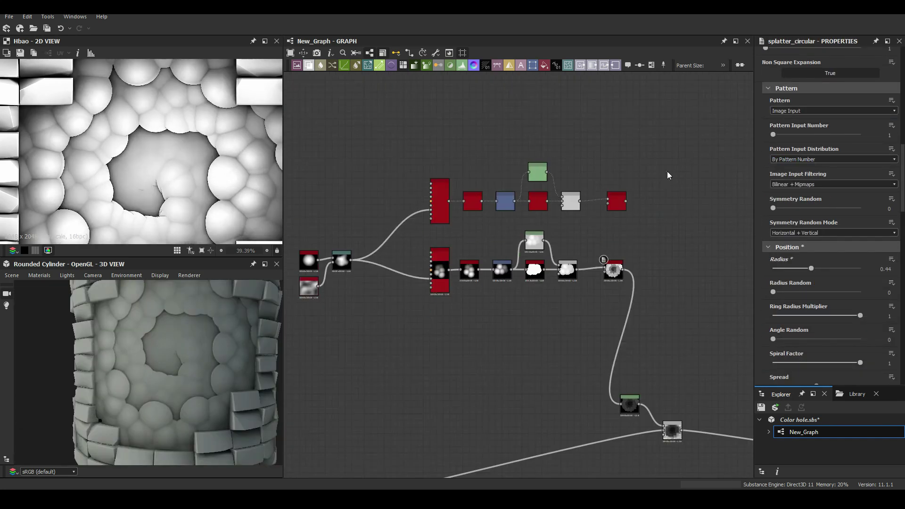
{"action": "double_click", "coordinate": [440, 201]}
{"action": "scroll", "coordinate": [830, 212], "scroll_direction": "down", "scroll_amount": 5}
{"action": "left_click_drag", "start_coordinate": [800, 282], "coordinate": [812, 283]}
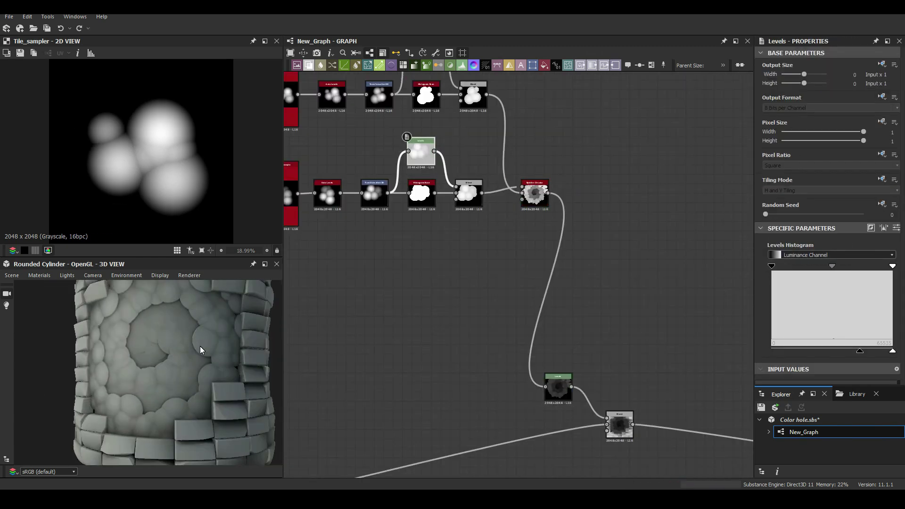
{"action": "double_click", "coordinate": [602, 276]}
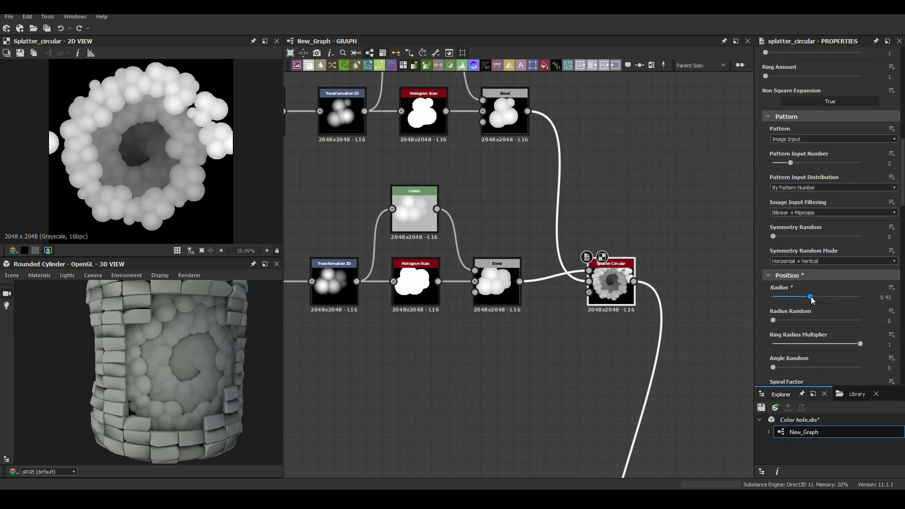
Step: Set Splatter Circular Ring Rotation Random to 0.99
{"action": "scroll", "coordinate": [811, 296], "scroll_direction": "down", "scroll_amount": 5}
{"action": "left_click_drag", "start_coordinate": [773, 289], "coordinate": [860, 289]}
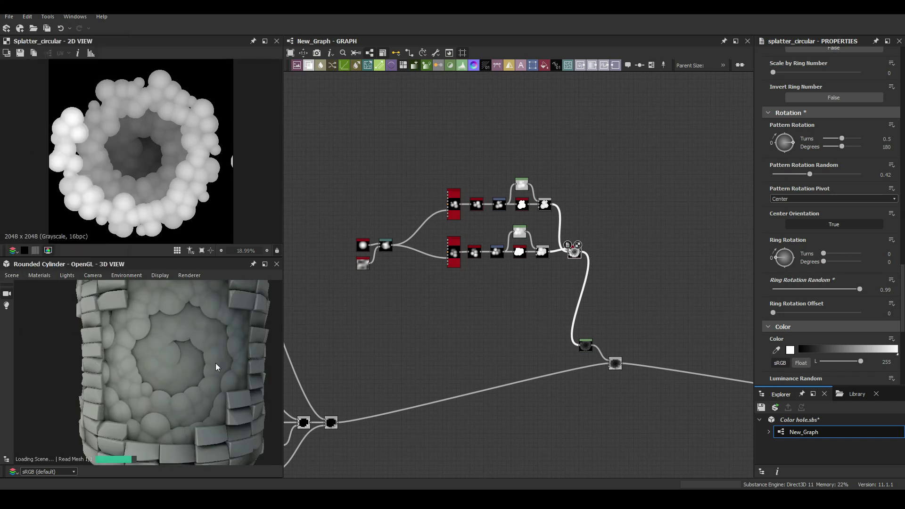
{"action": "scroll", "coordinate": [345, 299], "scroll_direction": "up", "scroll_amount": 3}
Step: Brighten the Levels midtones and widen the splatter spread and radius to 0.52
{"action": "scroll", "coordinate": [483, 188], "scroll_direction": "up", "scroll_amount": 3}
{"action": "left_click", "coordinate": [399, 156]}
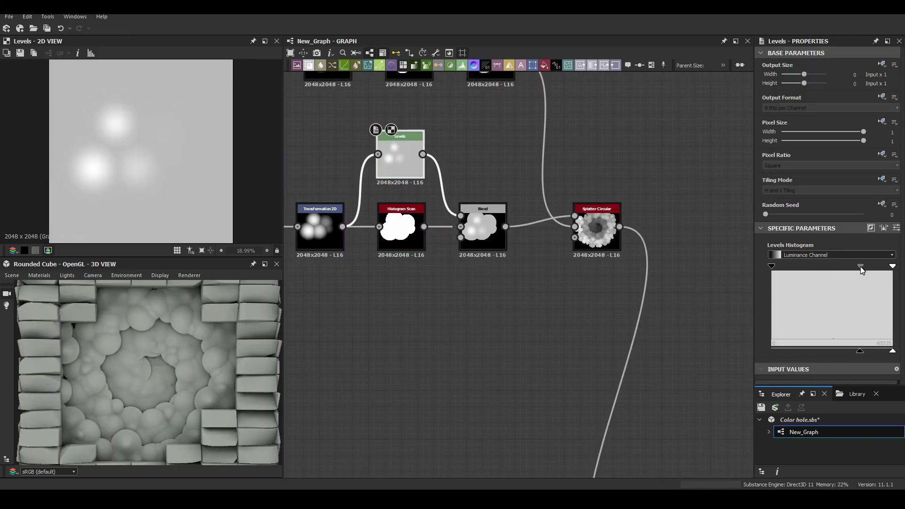
{"action": "left_click_drag", "start_coordinate": [862, 266], "coordinate": [808, 266]}
{"action": "middle_click_drag", "start_coordinate": [369, 105], "coordinate": [428, 296]}
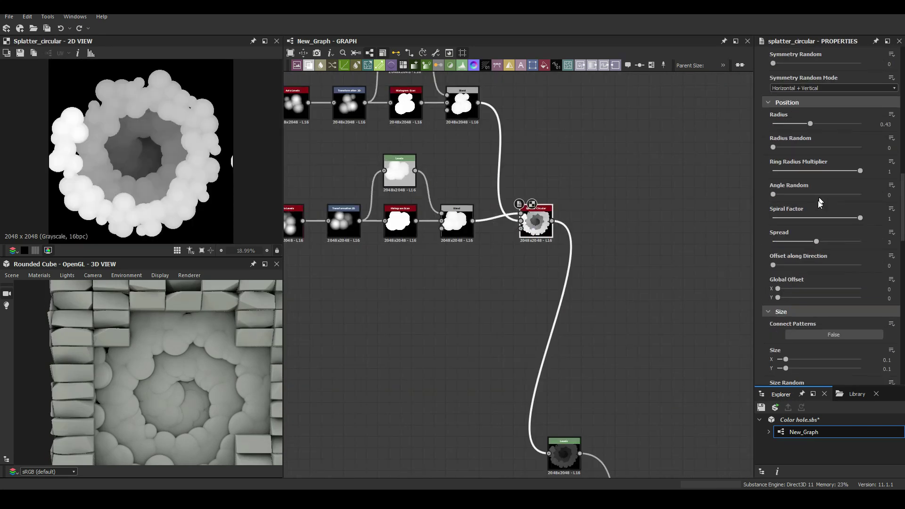
{"action": "left_click_drag", "start_coordinate": [810, 123], "coordinate": [819, 123]}
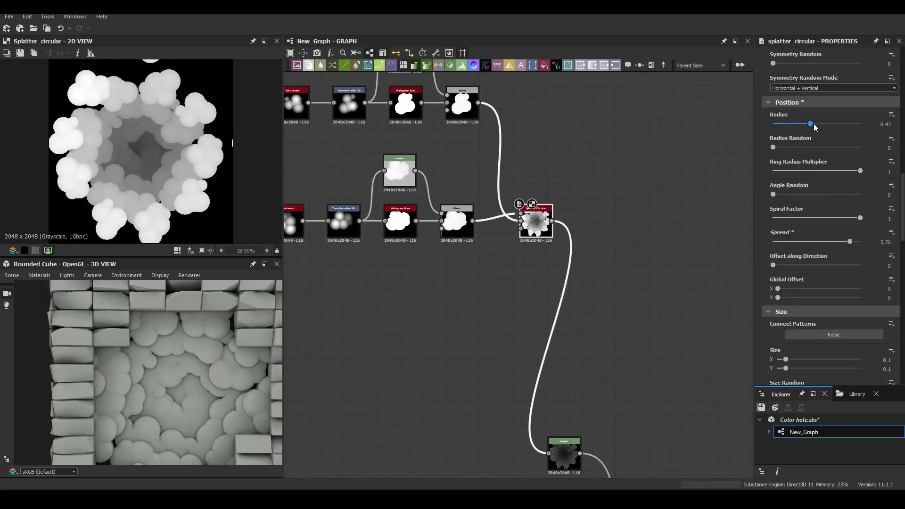
{"action": "scroll", "coordinate": [819, 188], "scroll_direction": "up", "scroll_amount": 5}
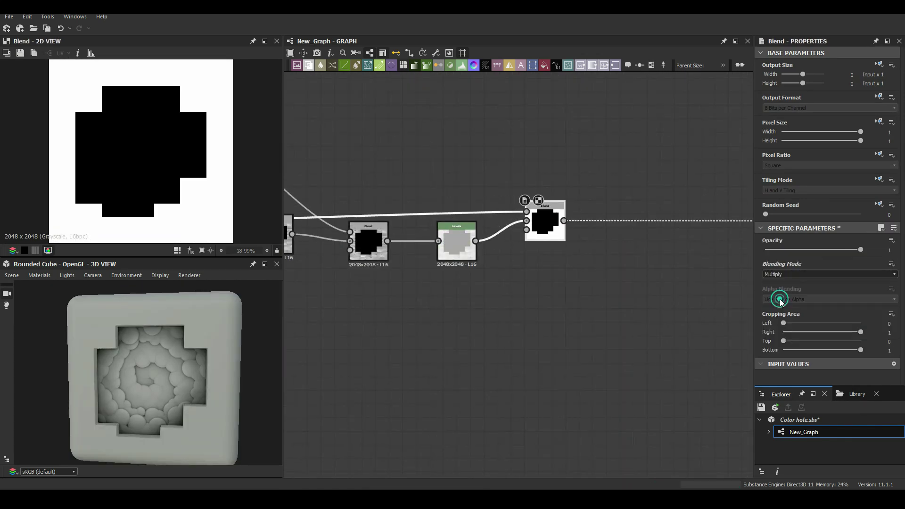
Step: Set the Blend mode to Subtract and add a Slope Blur Grayscale node
{"action": "scroll", "coordinate": [197, 391], "scroll_direction": "up", "scroll_amount": 5}
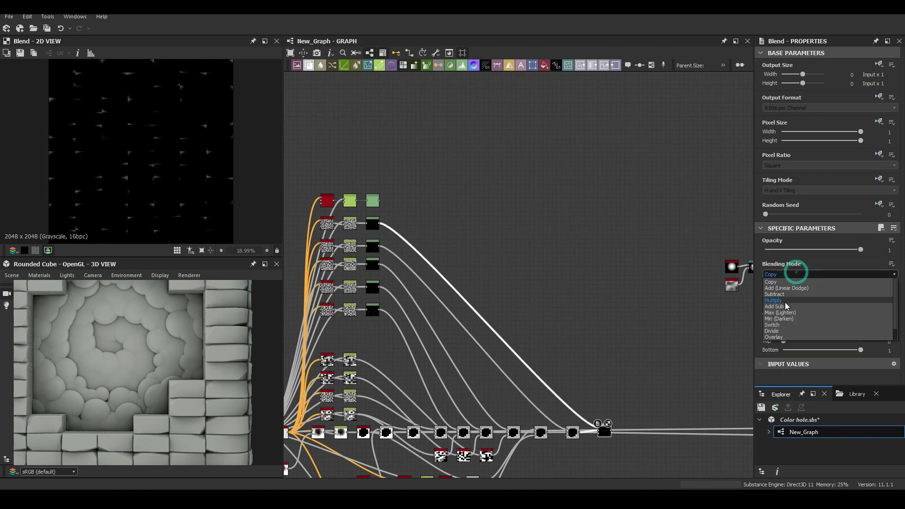
{"action": "left_click", "coordinate": [775, 294]}
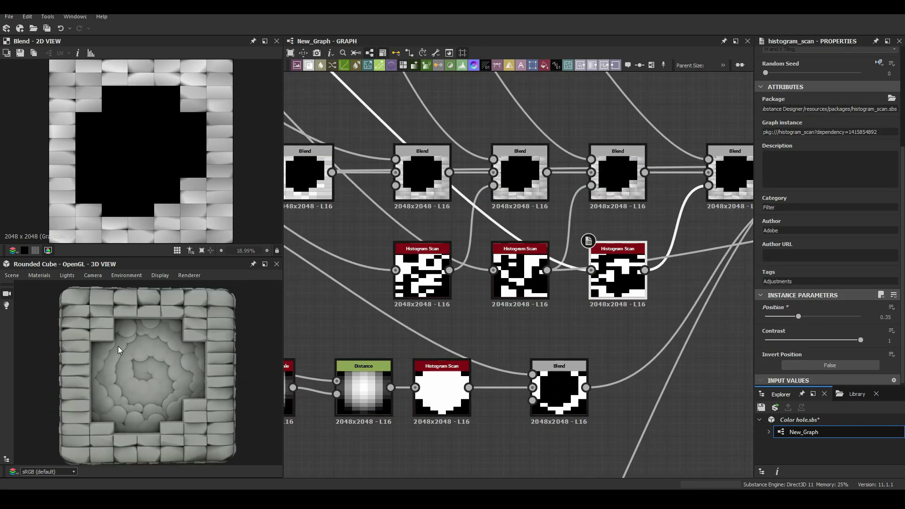
{"action": "key", "text": "space"}
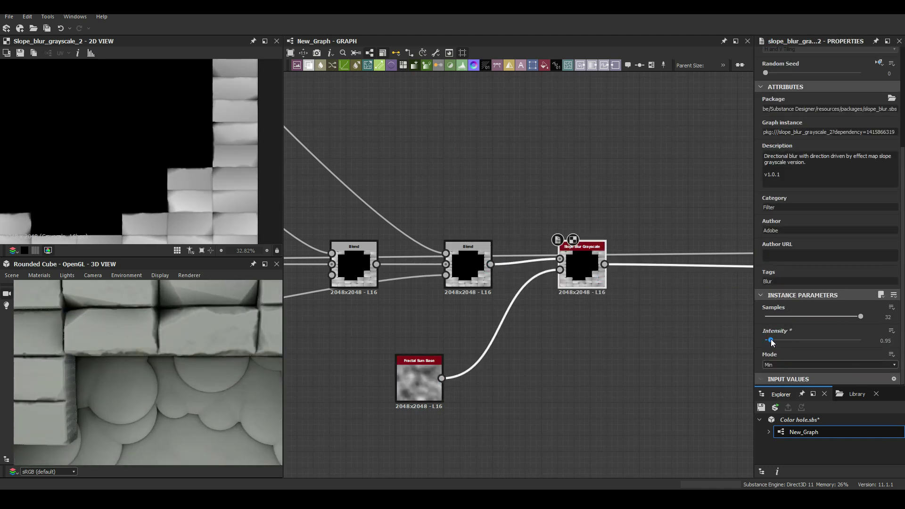
Step: Feed a Gaussian Noise with scale 27 into the Slope Blur
{"action": "key", "text": "space"}
{"action": "type", "text": "HIS"}
{"action": "key", "text": "Return"}
{"action": "left_click_drag", "start_coordinate": [523, 427], "coordinate": [561, 270]}
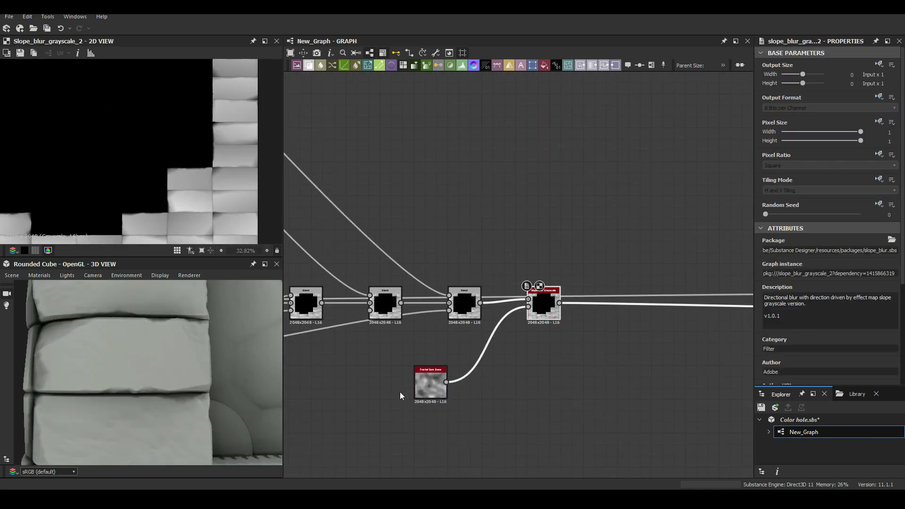
{"action": "left_click", "coordinate": [443, 419]}
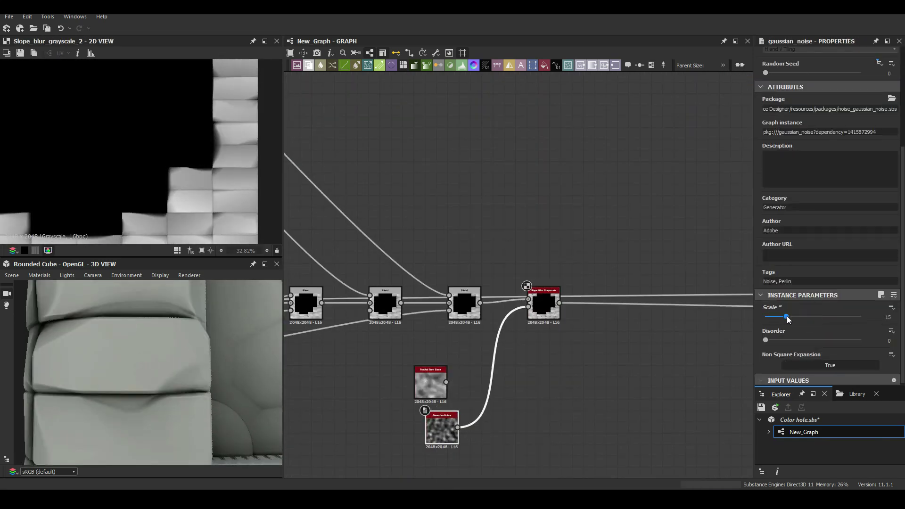
{"action": "left_click_drag", "start_coordinate": [770, 342], "coordinate": [767, 341]}
{"action": "left_click_drag", "start_coordinate": [801, 319], "coordinate": [804, 317]}
{"action": "scroll", "coordinate": [128, 356], "scroll_direction": "down", "scroll_amount": 3}
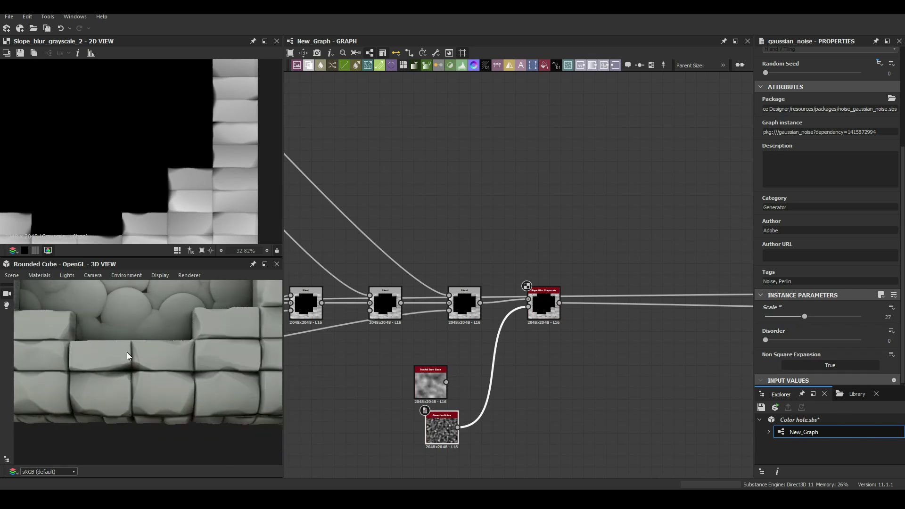
{"action": "scroll", "coordinate": [127, 168], "scroll_direction": "down", "scroll_amount": 2}
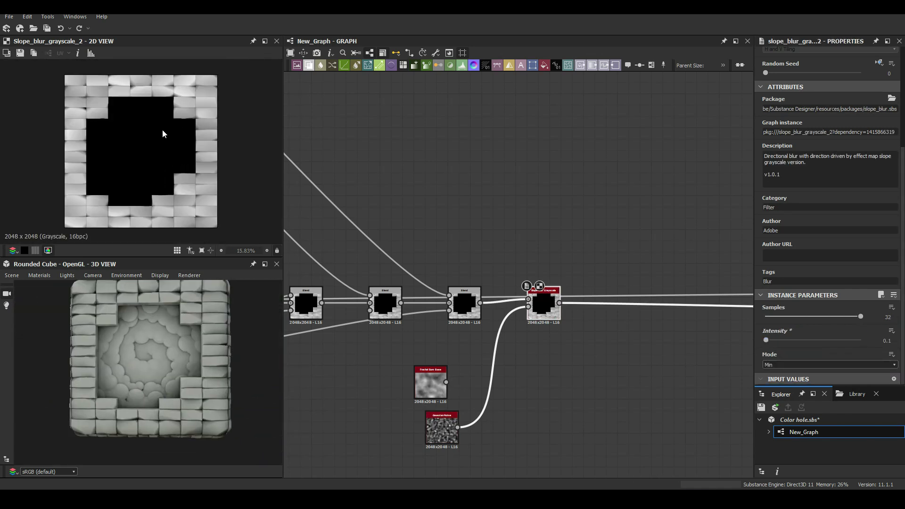
Step: Raise the Levels white point and set Histogram Scan Position to 0.45
{"action": "left_click", "coordinate": [811, 351]}
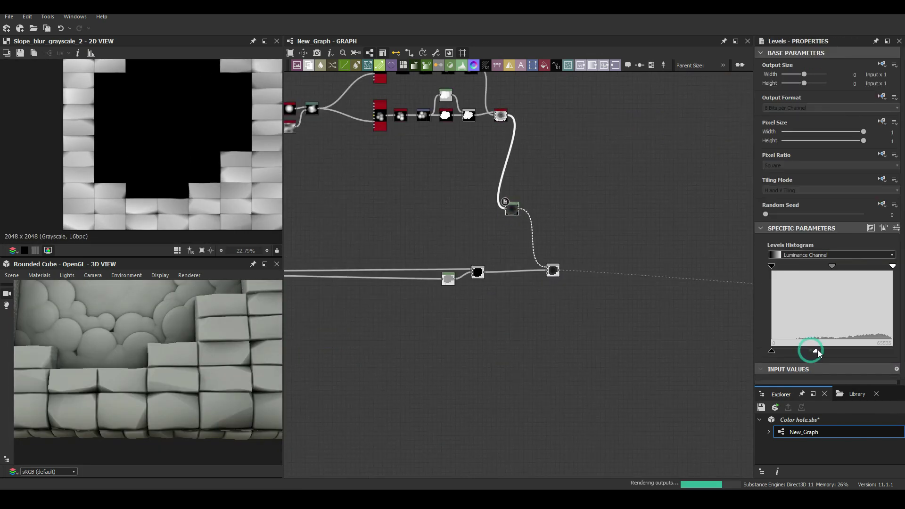
{"action": "left_click_drag", "start_coordinate": [856, 351], "coordinate": [893, 354]}
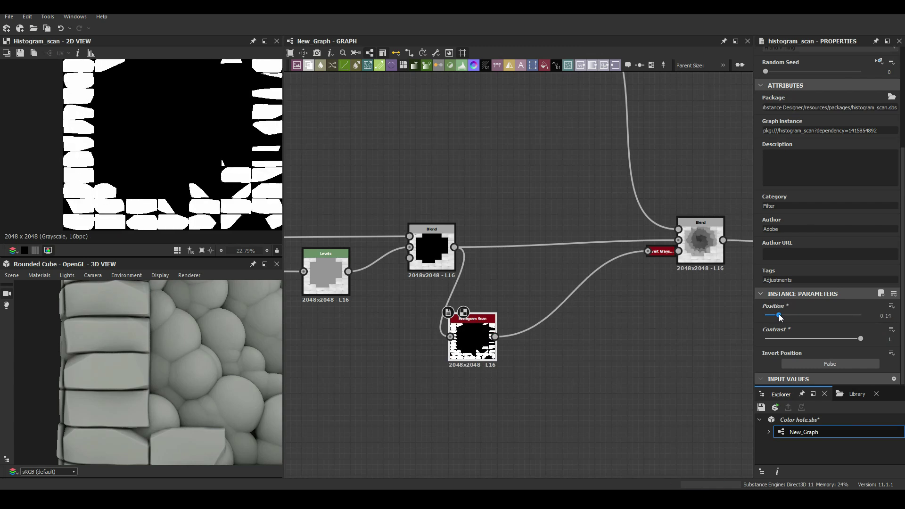
{"action": "left_click_drag", "start_coordinate": [784, 316], "coordinate": [809, 315]}
{"action": "scroll", "coordinate": [519, 330], "scroll_direction": "down", "scroll_amount": 3}
{"action": "mouse_move", "coordinate": [173, 335]}
{"action": "left_mouse_down"}
{"action": "mouse_move", "coordinate": [133, 402]}
{"action": "mouse_move", "coordinate": [177, 367]}
{"action": "mouse_move", "coordinate": [160, 354]}
{"action": "left_mouse_up"}
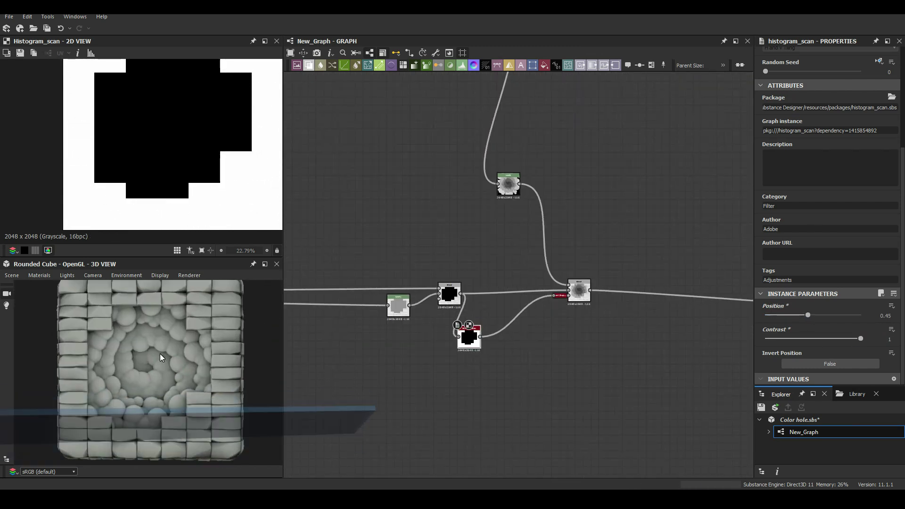
{"action": "left_click", "coordinate": [509, 184]}
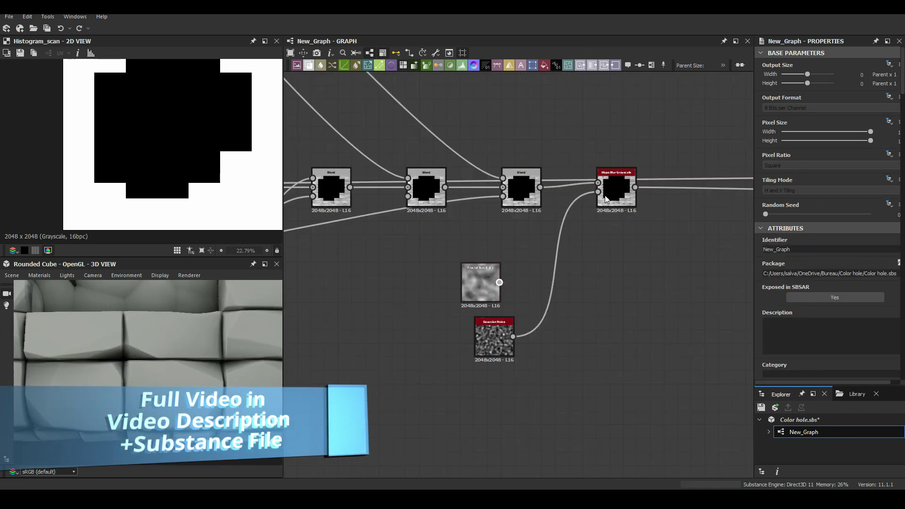
{"action": "left_click", "coordinate": [494, 337]}
{"action": "mouse_move", "coordinate": [117, 358]}
{"action": "left_mouse_down"}
{"action": "mouse_move", "coordinate": [177, 384]}
{"action": "mouse_move", "coordinate": [146, 350]}
{"action": "left_mouse_up"}
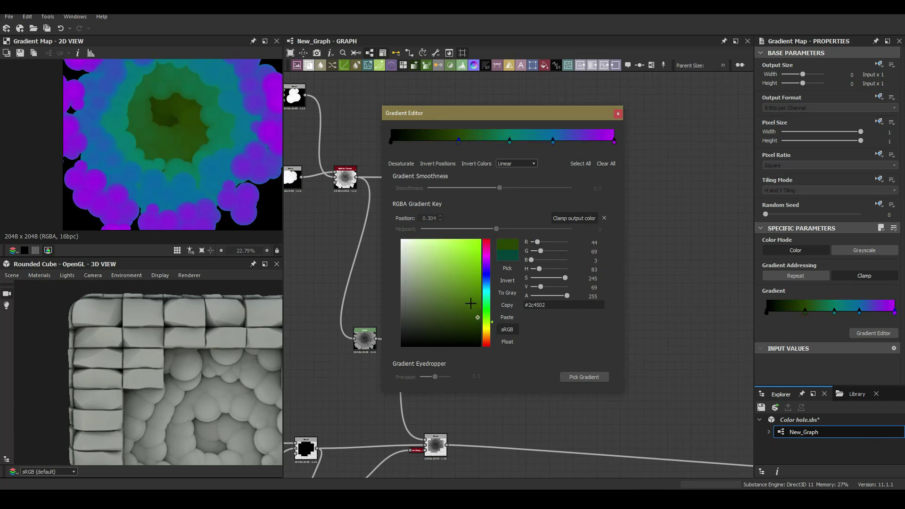
Step: Recolour the Gradient Map's teal and first stops toward the purple-to-red rainbow
{"action": "left_click", "coordinate": [509, 142]}
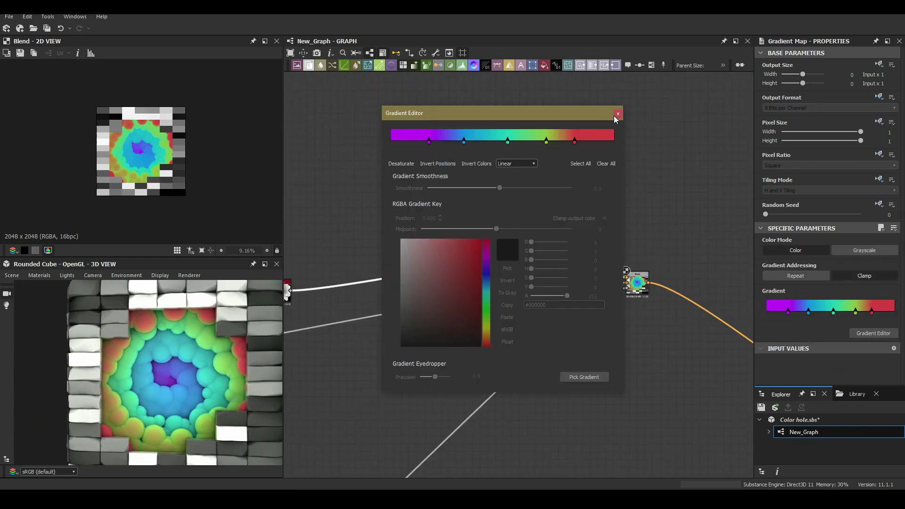
{"action": "left_click_drag", "start_coordinate": [399, 277], "coordinate": [396, 307]}
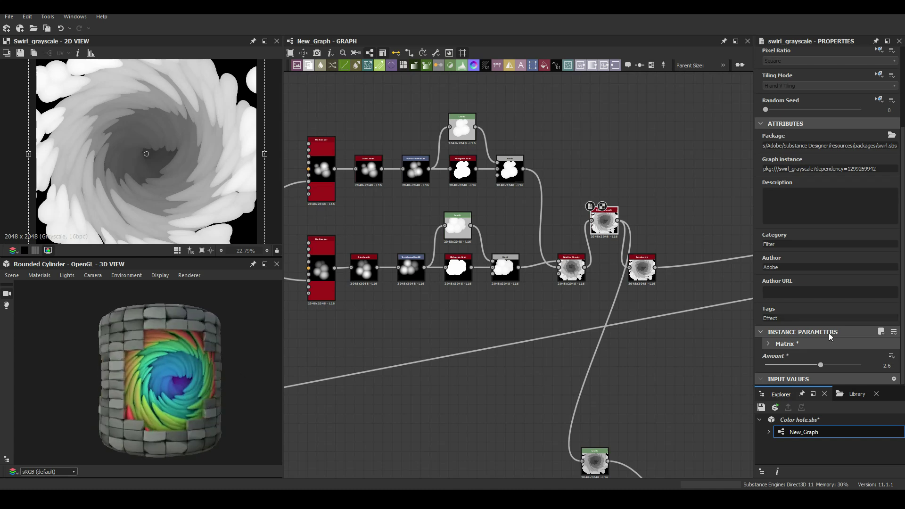
Step: Undo a swirl-direction change, then branch a Slope Blur Grayscale node off Splatter Circular
{"action": "left_click_drag", "start_coordinate": [820, 365], "coordinate": [806, 366]}
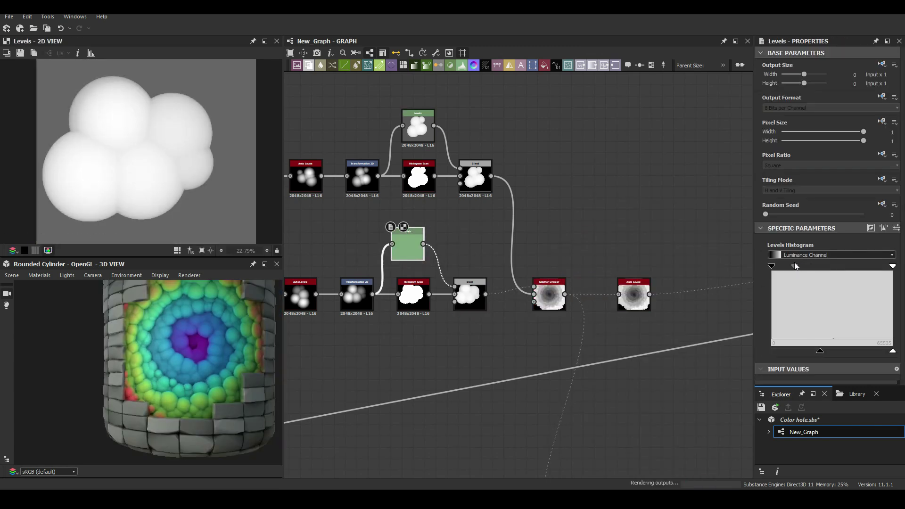
{"action": "key", "text": "ctrl+z"}
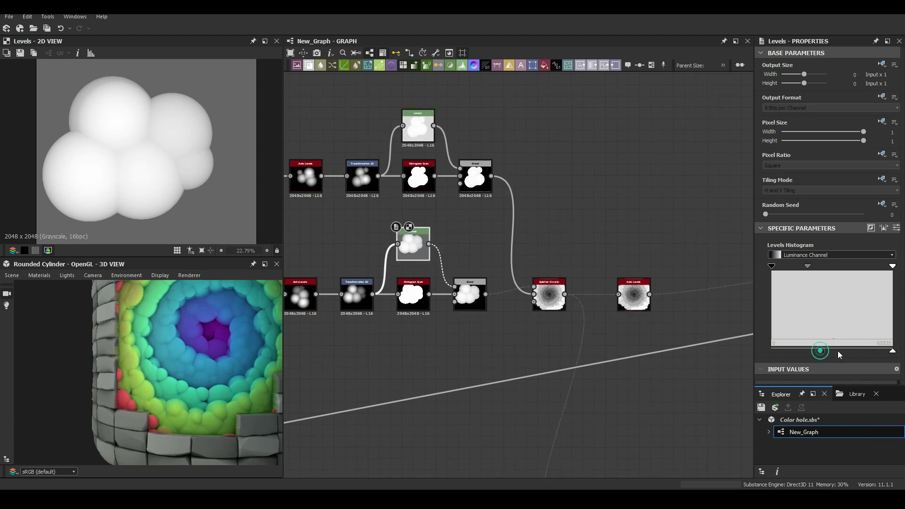
{"action": "left_click", "coordinate": [547, 295]}
{"action": "left_click_drag", "start_coordinate": [564, 295], "coordinate": [595, 174]}
{"action": "left_click", "coordinate": [627, 198]}
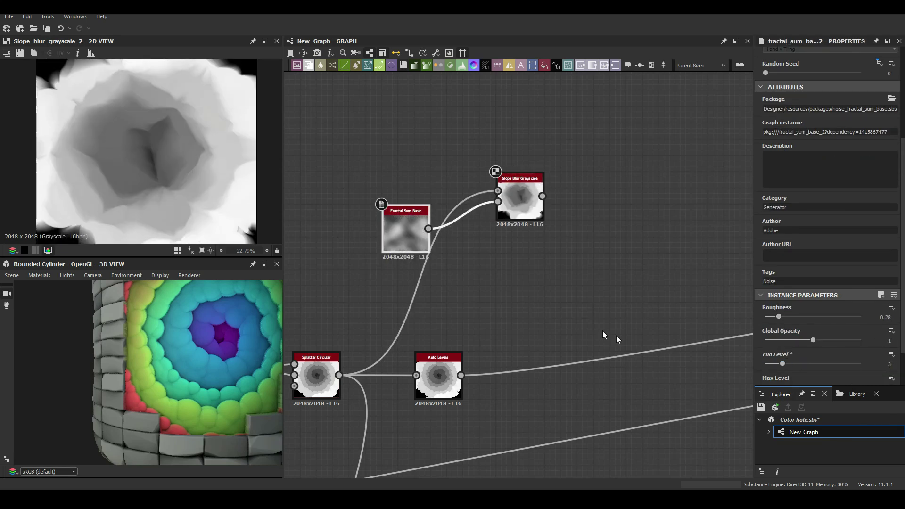
Step: Add Highpass Grayscale and Ambient Occlusion (HBAO) nodes from the node search
{"action": "key", "text": "space"}
{"action": "type", "text": "highpass"}
{"action": "key", "text": "Return"}
{"action": "key", "text": "space"}
{"action": "type", "text": "hbao"}
{"action": "key", "text": "Return"}
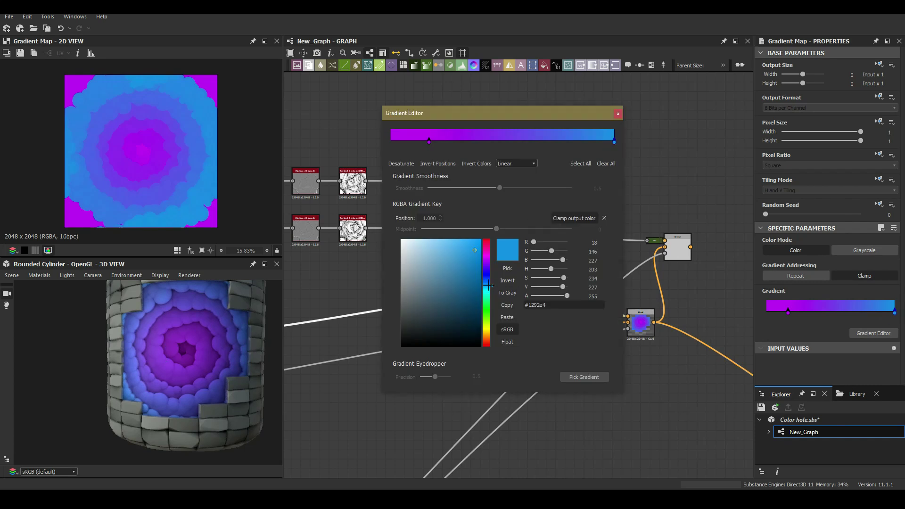
Step: Shift the gradient's end colour stop to cyan-blue
{"action": "left_click", "coordinate": [615, 141]}
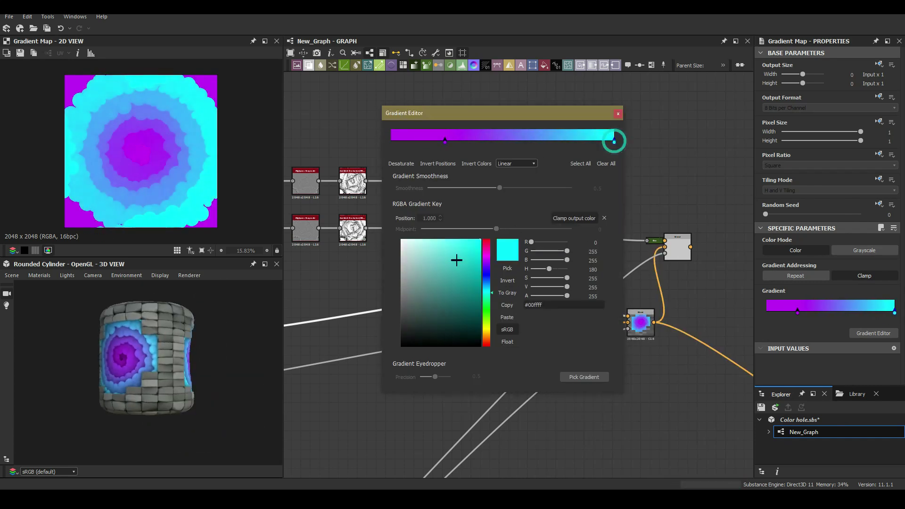
{"action": "mouse_move", "coordinate": [486, 281]}
{"action": "left_mouse_down"}
{"action": "mouse_move", "coordinate": [491, 332]}
{"action": "mouse_move", "coordinate": [492, 288]}
{"action": "left_mouse_up"}
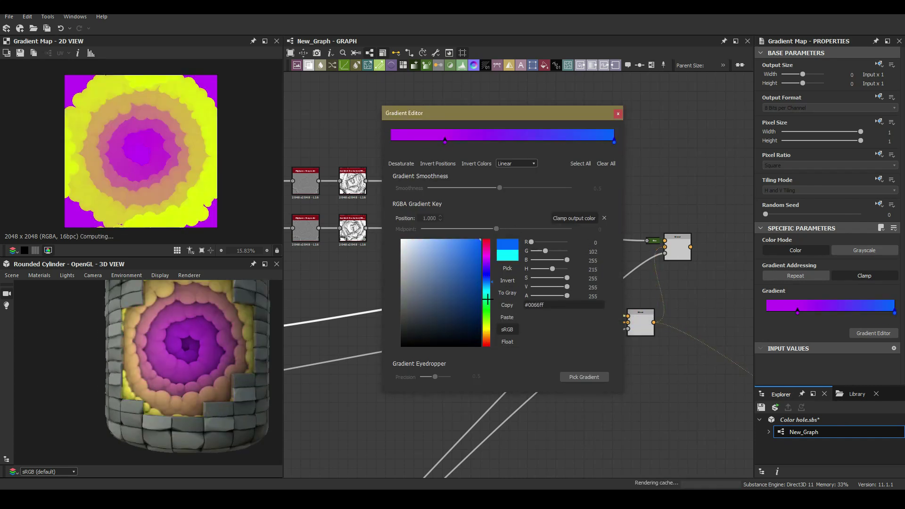
{"action": "left_click_drag", "start_coordinate": [189, 358], "coordinate": [232, 332]}
{"action": "scroll", "coordinate": [232, 332], "scroll_direction": "up", "scroll_amount": 5}
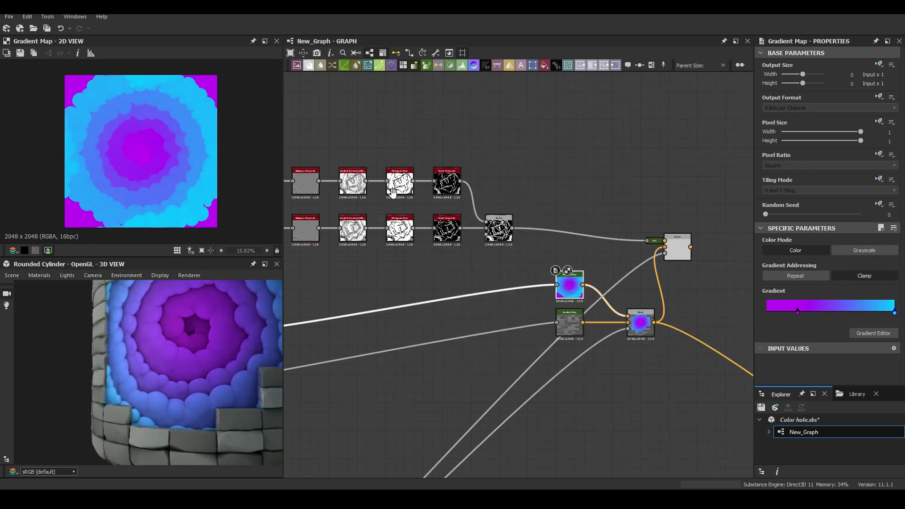
{"action": "scroll", "coordinate": [609, 332], "scroll_direction": "up", "scroll_amount": 3}
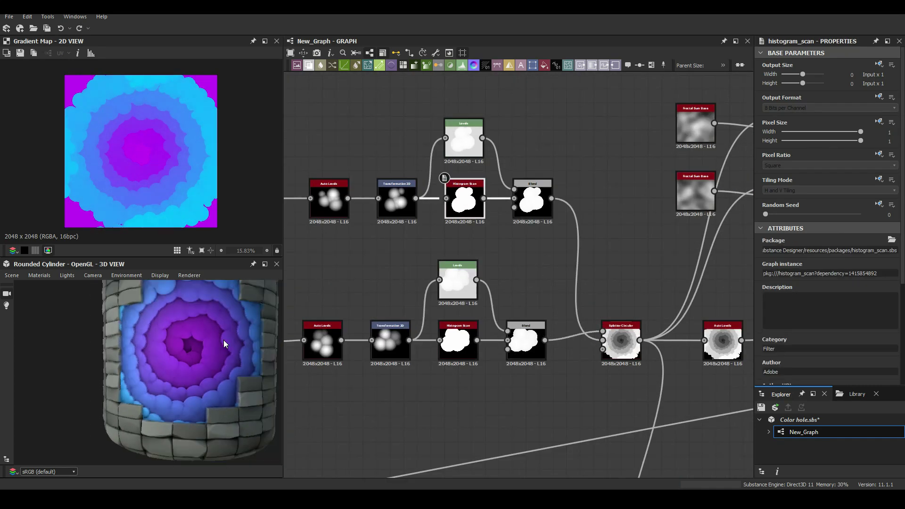
Step: Insert a Blur HQ Grayscale node before the Histogram Scan
{"action": "key", "text": "space"}
{"action": "left_click", "coordinate": [415, 208]}
{"action": "left_click_drag", "start_coordinate": [462, 176], "coordinate": [454, 178]}
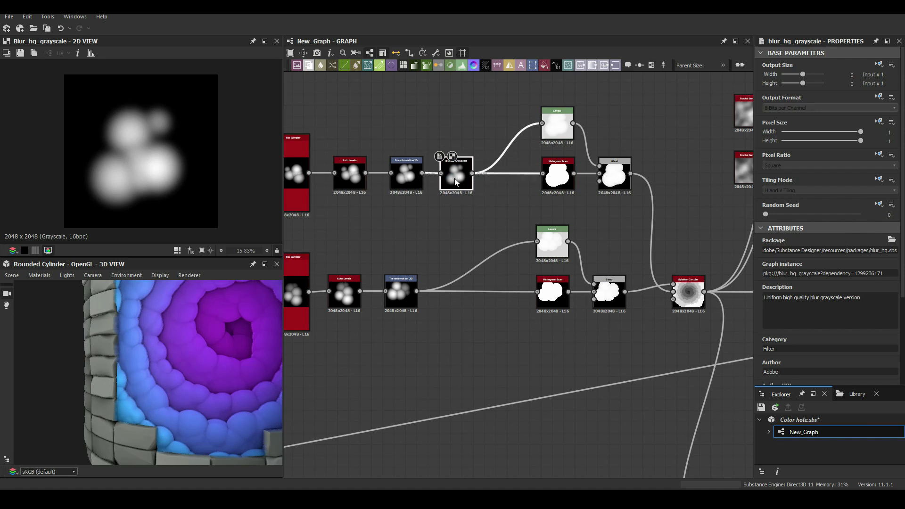
Step: Paste a copy of the blur into the bottom-row chain, then undo that placement
{"action": "key", "text": "ctrl+c"}
{"action": "key", "text": "ctrl+v"}
{"action": "left_click", "coordinate": [456, 293]}
{"action": "left_click", "coordinate": [553, 293]}
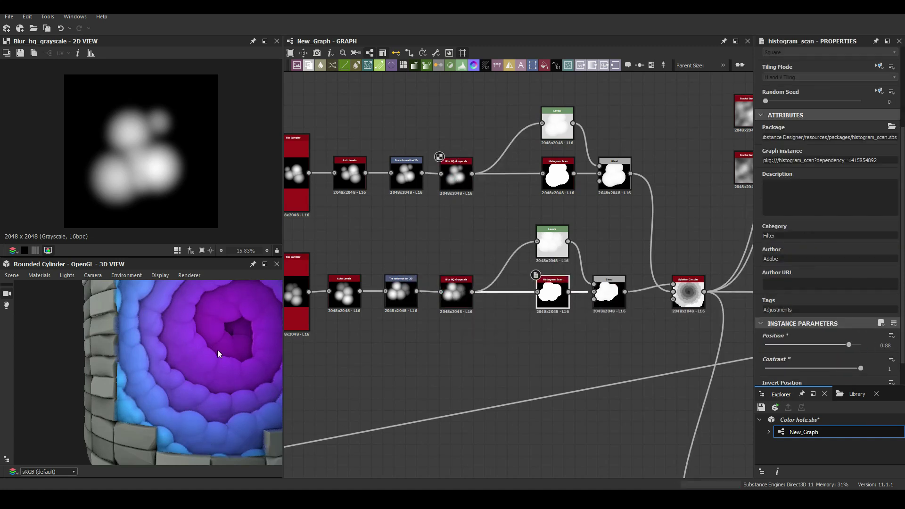
{"action": "scroll", "coordinate": [218, 354], "scroll_direction": "down", "scroll_amount": 2}
{"action": "scroll", "coordinate": [197, 359], "scroll_direction": "up", "scroll_amount": 1}
{"action": "key", "text": "ctrl+z"}
{"action": "scroll", "coordinate": [219, 359], "scroll_direction": "down", "scroll_amount": 3}
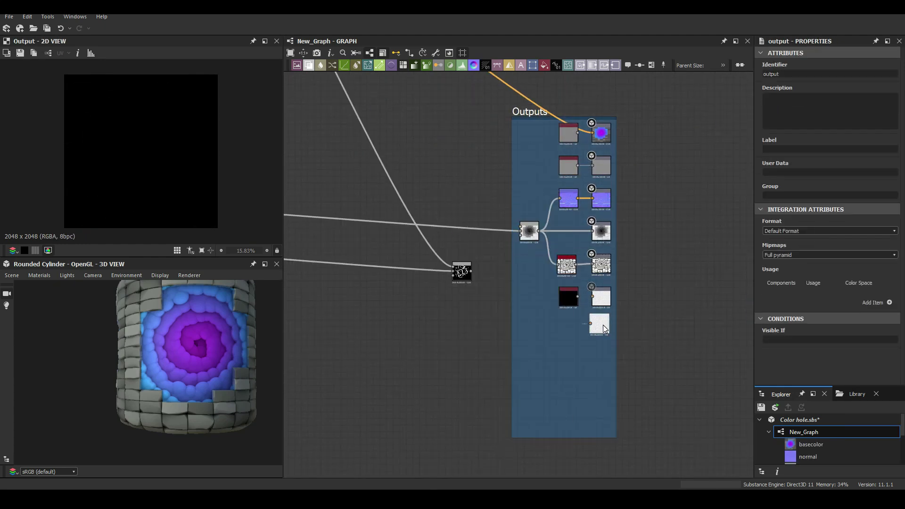
Step: Open the Gradient Map's gradient editor for the pale blue and white vortex keys
{"action": "left_click", "coordinate": [467, 278]}
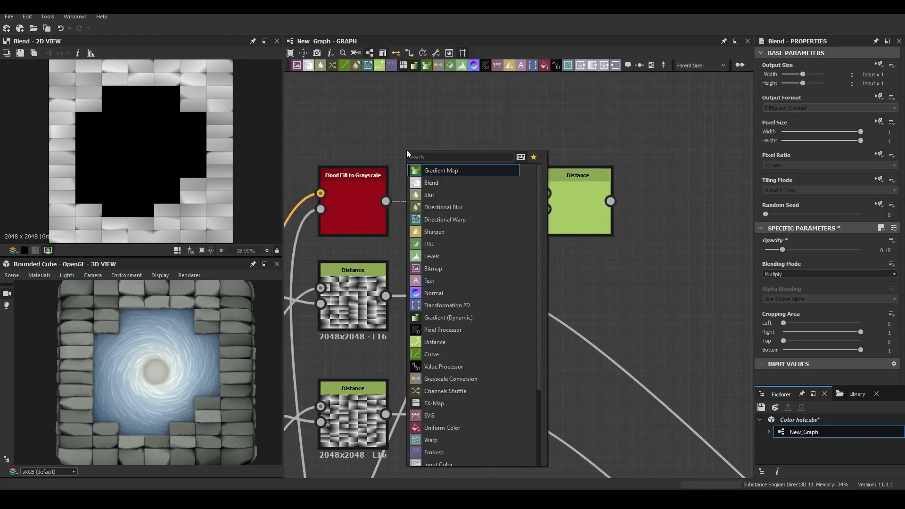
Step: Connect the middle Distance node and raise the Histogram Scan position to 0.4
{"action": "left_click_drag", "start_coordinate": [504, 200], "coordinate": [552, 195]}
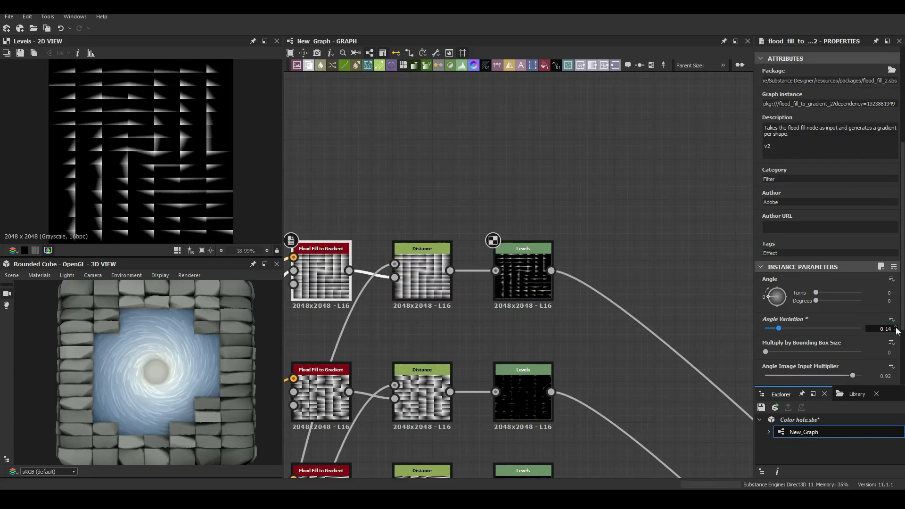
{"action": "left_click", "coordinate": [523, 278]}
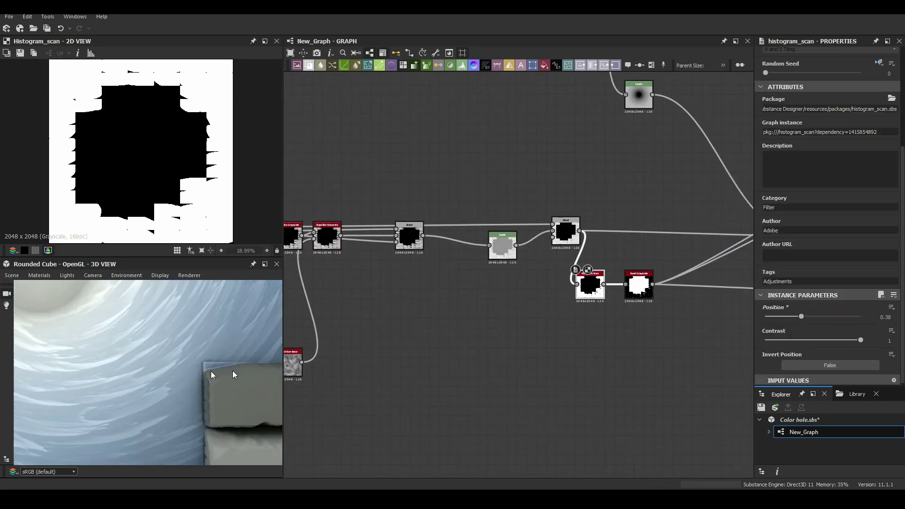
{"action": "left_click_drag", "start_coordinate": [800, 319], "coordinate": [804, 319]}
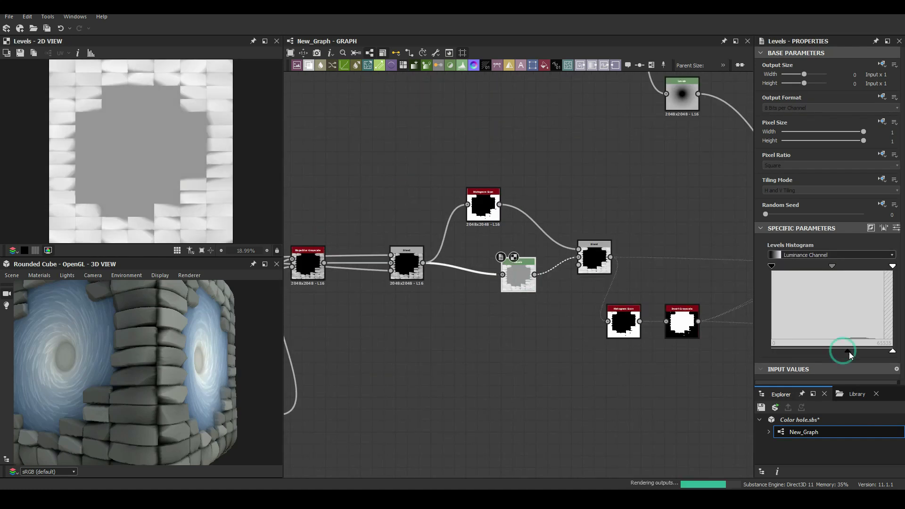
{"action": "left_click_drag", "start_coordinate": [156, 368], "coordinate": [177, 372]}
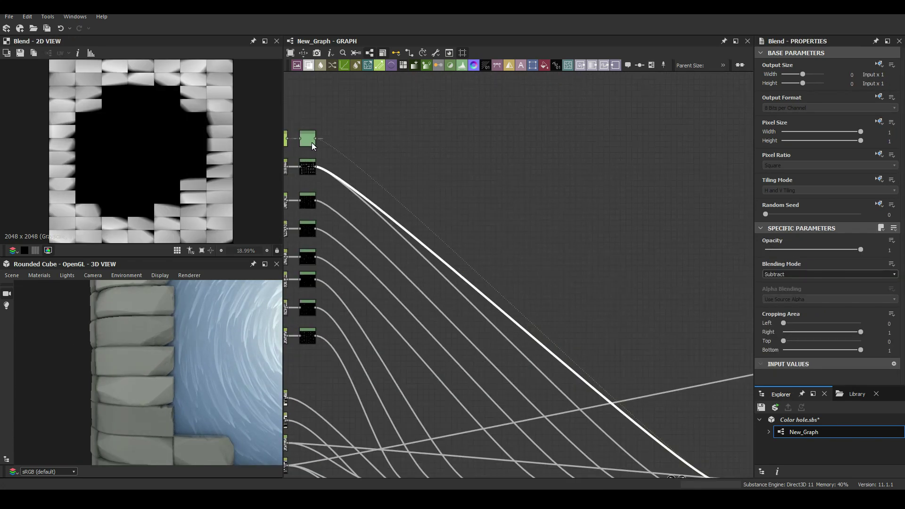
Step: Select the first-row Levels node, then preview and select Flood Fill to Gradient
{"action": "left_click", "coordinate": [589, 217]}
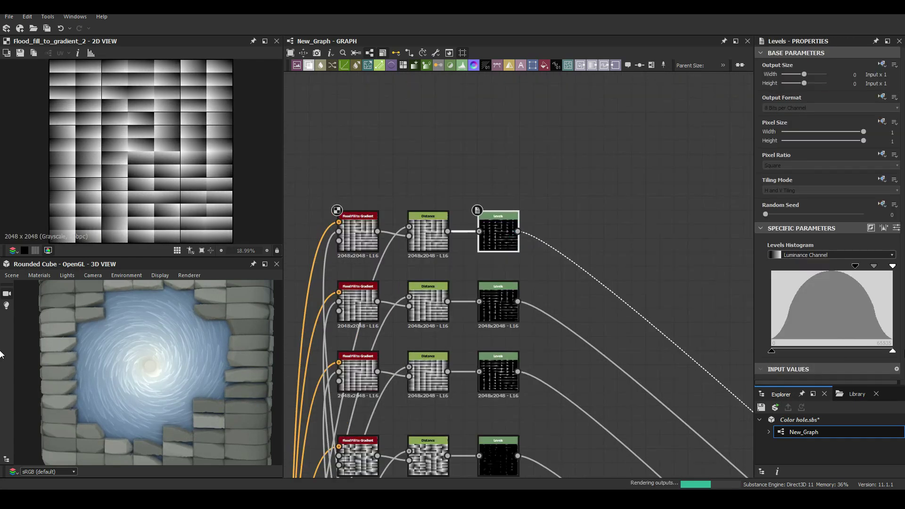
{"action": "double_click", "coordinate": [499, 233]}
{"action": "left_click", "coordinate": [359, 233]}
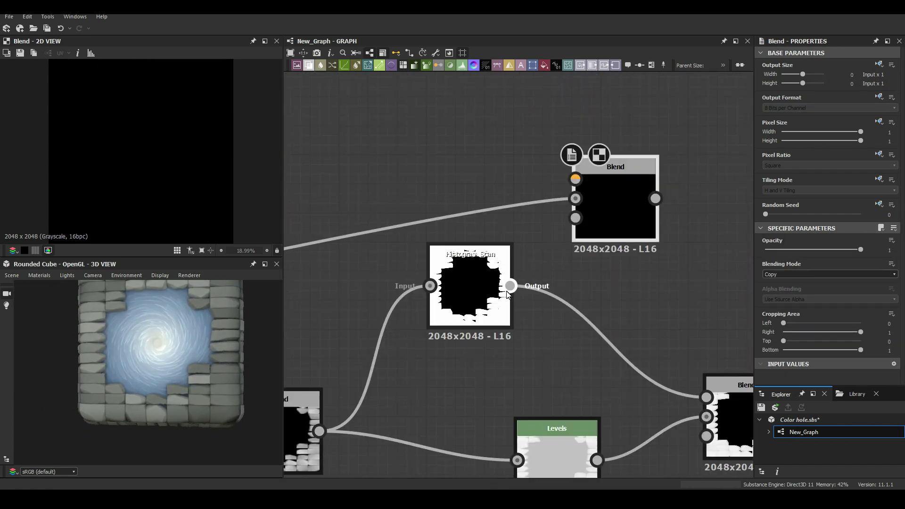
Step: Feed the outer mask into the Blend's first input and inspect the Blend and Histogram Scan results
{"action": "left_click_drag", "start_coordinate": [557, 268], "coordinate": [571, 263]}
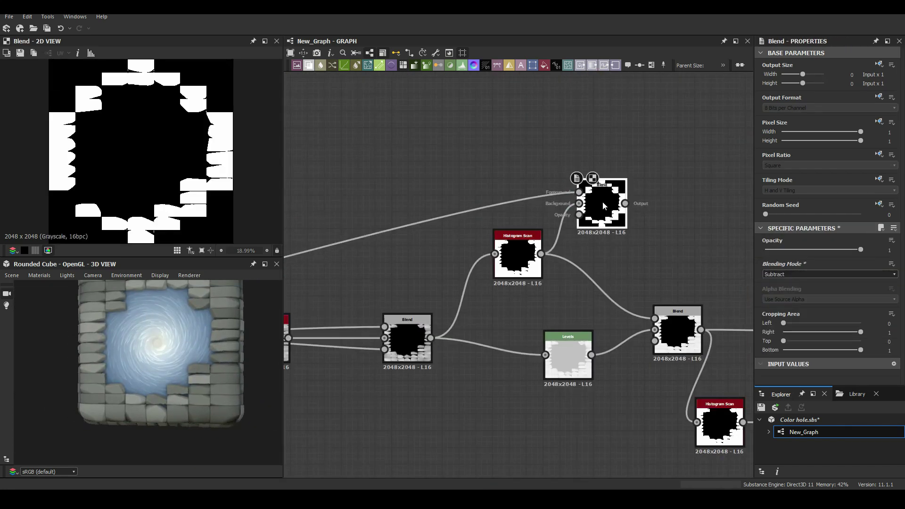
{"action": "scroll", "coordinate": [495, 197], "scroll_direction": "up", "scroll_amount": 3}
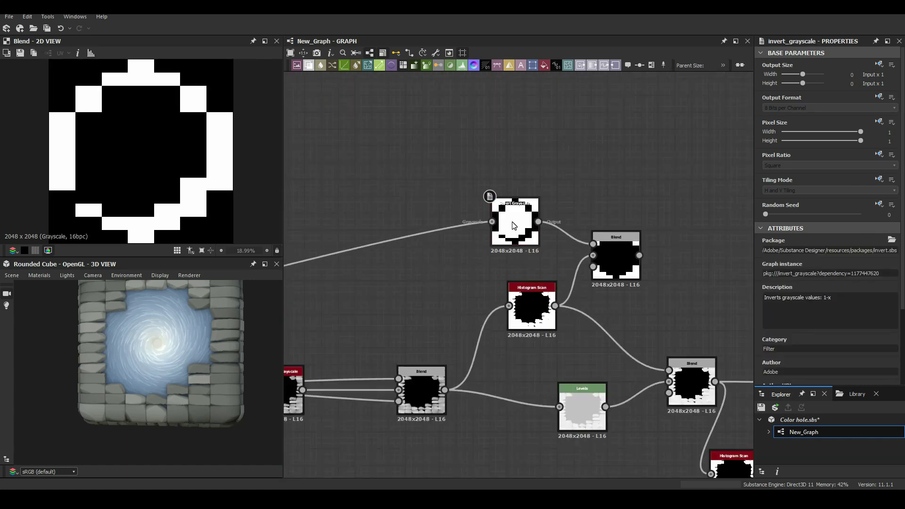
{"action": "left_click", "coordinate": [636, 275]}
{"action": "left_click", "coordinate": [653, 288]}
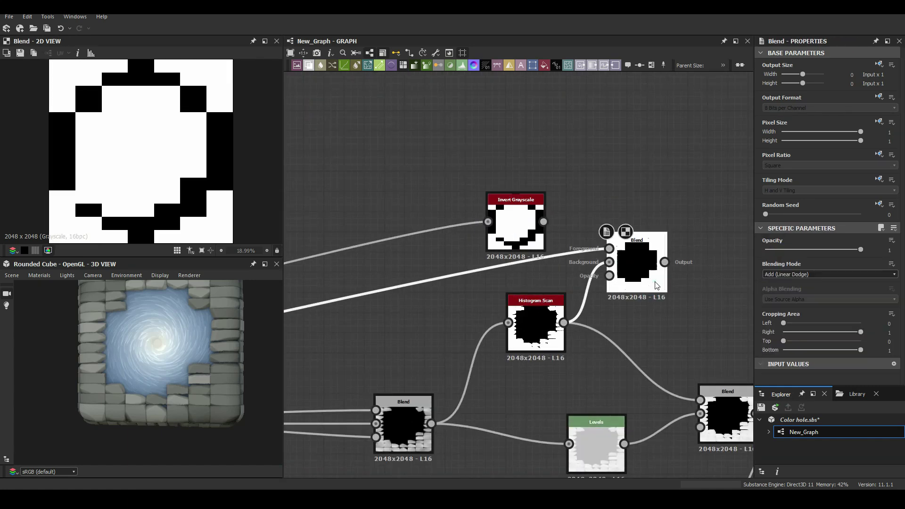
{"action": "left_click", "coordinate": [536, 326]}
{"action": "scroll", "coordinate": [494, 278], "scroll_direction": "down", "scroll_amount": 5}
{"action": "left_click", "coordinate": [486, 278]}
{"action": "scroll", "coordinate": [435, 352], "scroll_direction": "up", "scroll_amount": 5}
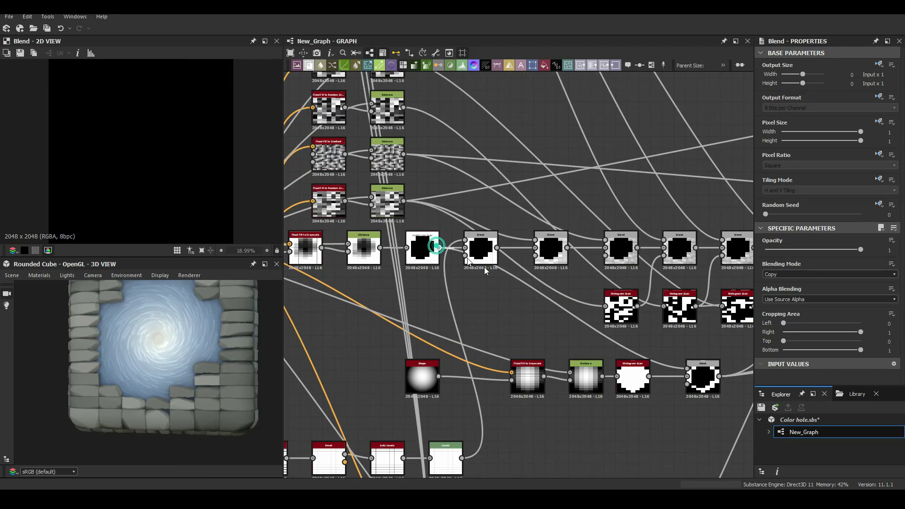
{"action": "left_click", "coordinate": [600, 400]}
Step: Select and move the Tile Sampler node so its dot grid shows
{"action": "left_click", "coordinate": [397, 358]}
{"action": "middle_click_drag", "start_coordinate": [342, 403], "coordinate": [338, 338]}
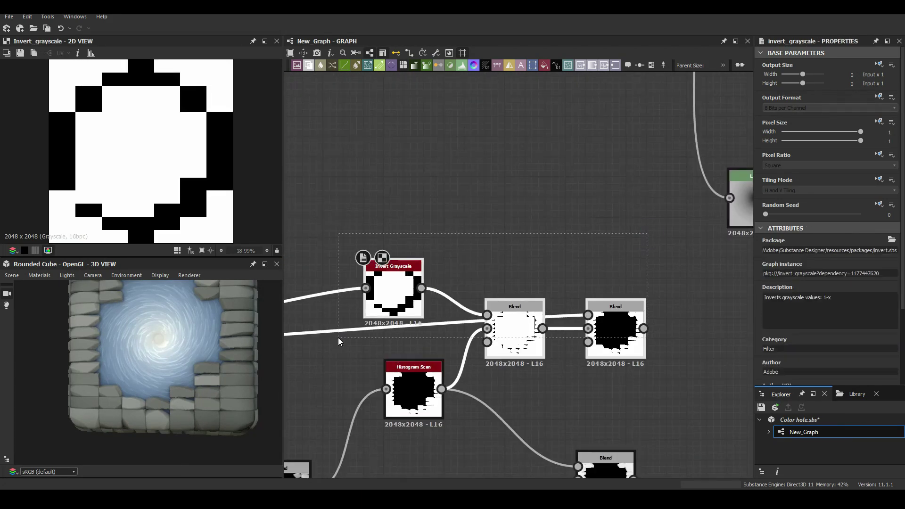
{"action": "scroll", "coordinate": [338, 338], "scroll_direction": "down", "scroll_amount": 3}
{"action": "left_click_drag", "start_coordinate": [498, 211], "coordinate": [521, 237]}
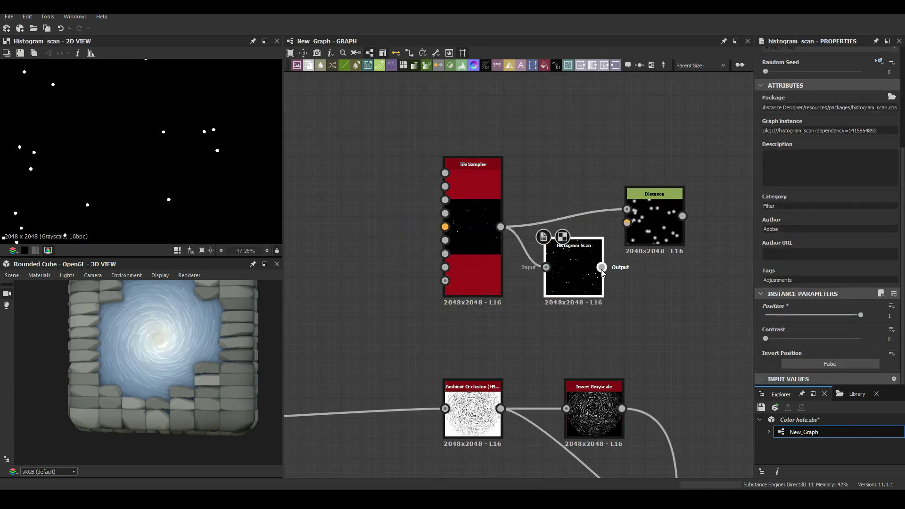
Step: Wire Histogram Scan between Tile Sampler and Distance, then insert a Blur HQ and set its intensity
{"action": "left_click_drag", "start_coordinate": [542, 272], "coordinate": [584, 165]}
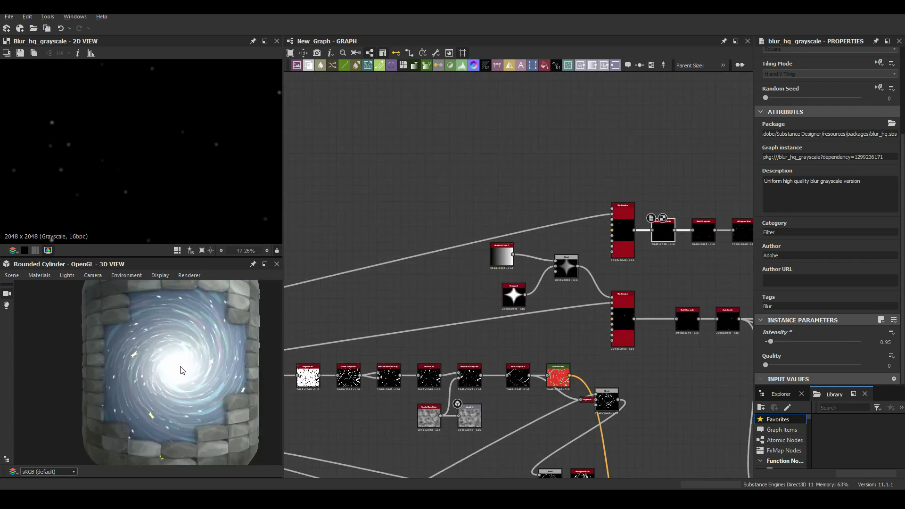
{"action": "left_click", "coordinate": [478, 286]}
{"action": "left_click", "coordinate": [768, 355]}
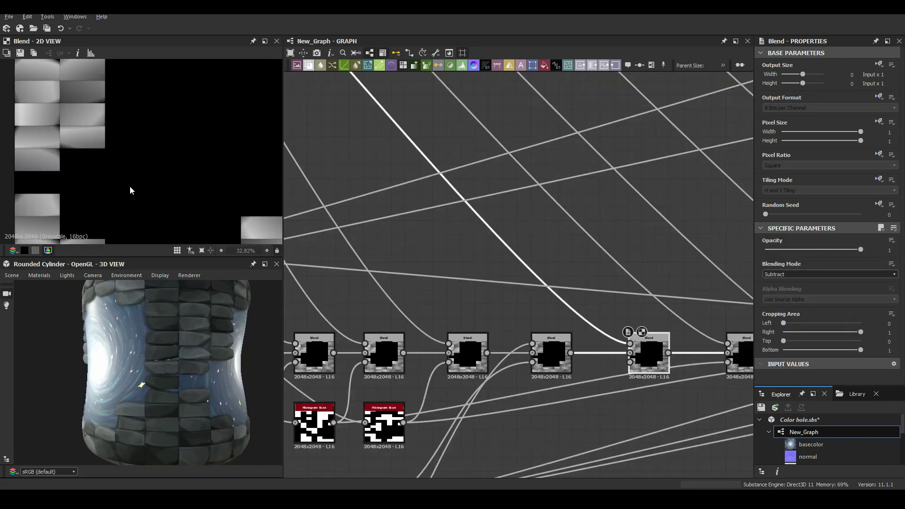
Step: Raise the brick mask levels and switch the 3D preview to a flat plane
{"action": "left_click_drag", "start_coordinate": [809, 352], "coordinate": [879, 352]}
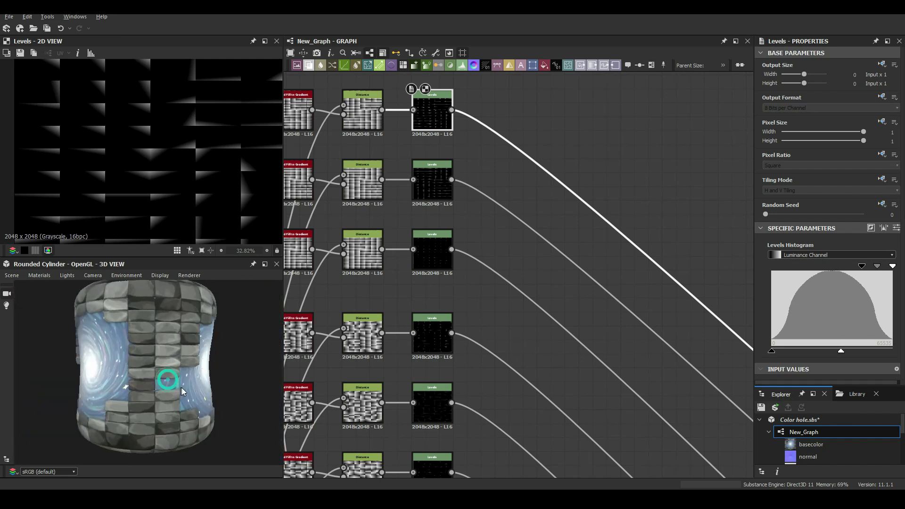
{"action": "mouse_move", "coordinate": [205, 352]}
{"action": "left_mouse_down"}
{"action": "mouse_move", "coordinate": [152, 352]}
{"action": "mouse_move", "coordinate": [158, 448]}
{"action": "mouse_move", "coordinate": [154, 390]}
{"action": "left_mouse_up"}
{"action": "left_click", "coordinate": [12, 276]}
{"action": "left_click", "coordinate": [33, 102]}
Step: Set the Perlin Noise random seed to 21 and inspect the Tile Sampler settings
{"action": "scroll", "coordinate": [465, 312], "scroll_direction": "down", "scroll_amount": 5}
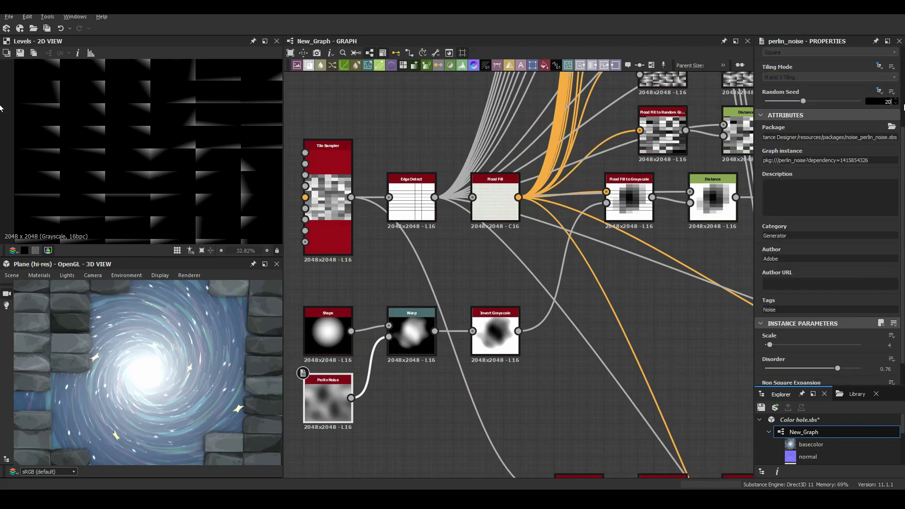
{"action": "left_click_drag", "start_coordinate": [803, 101], "coordinate": [813, 101]}
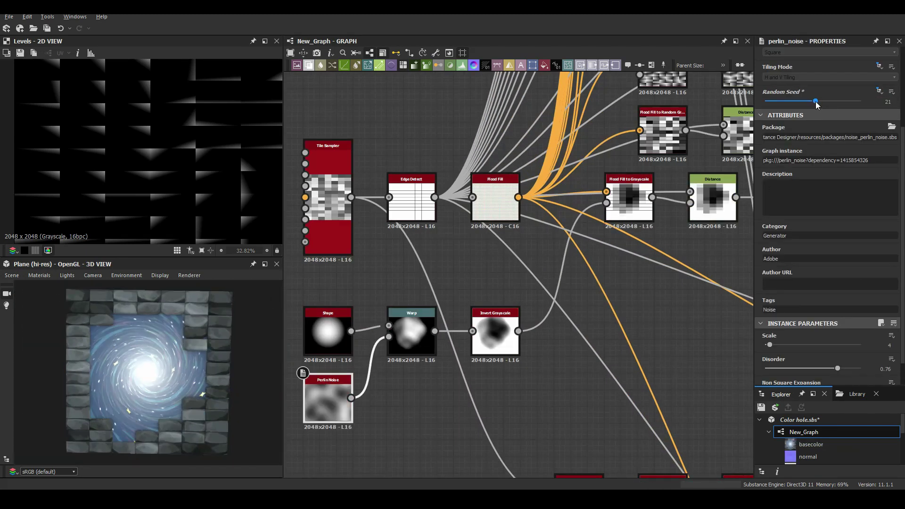
{"action": "double_click", "coordinate": [311, 231]}
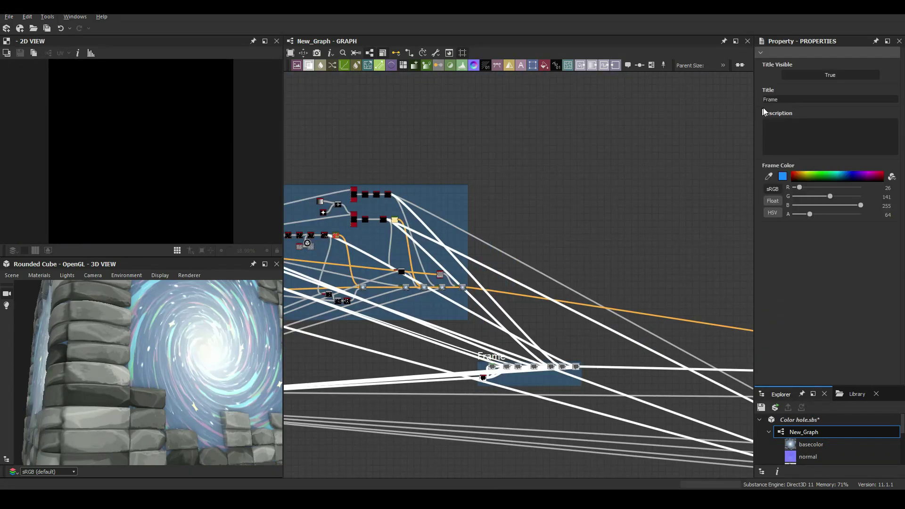
Step: Enter 'Roughness' as the selected frame's title
{"action": "type", "text": "oughness"}
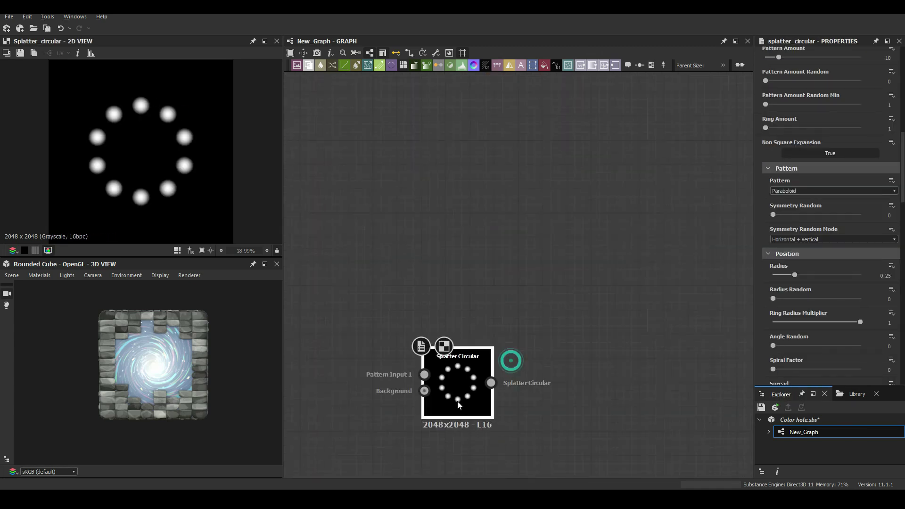
Step: Set Pattern Input Number to 3 and feed the debris into the height blend
{"action": "left_click_drag", "start_coordinate": [777, 213], "coordinate": [811, 215]}
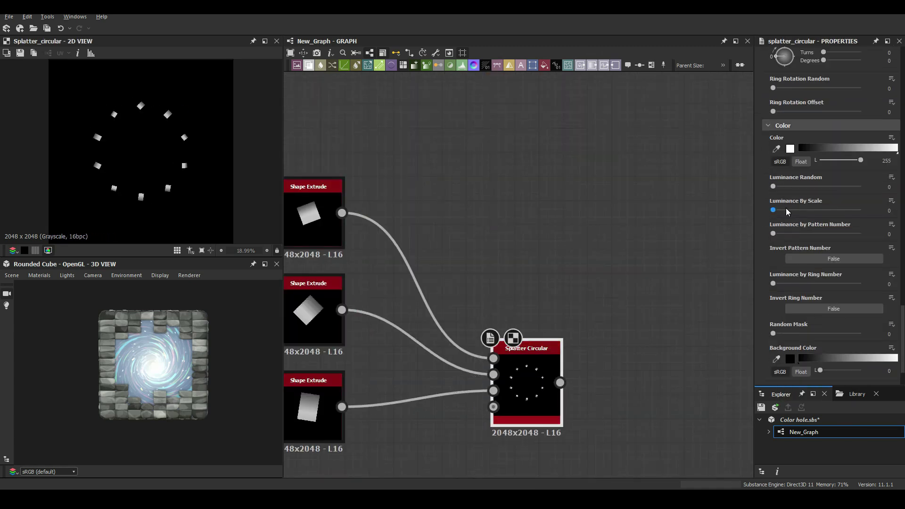
{"action": "scroll", "coordinate": [842, 275], "scroll_direction": "down", "scroll_amount": 6}
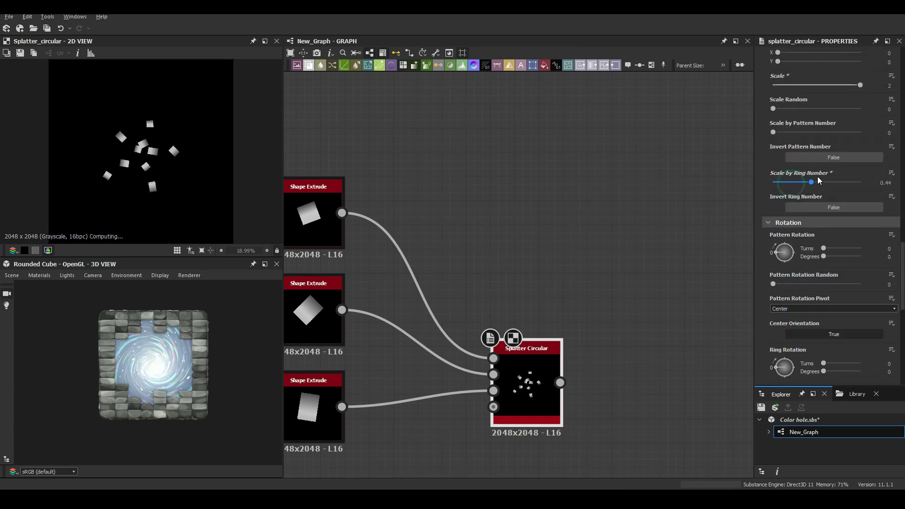
{"action": "scroll", "coordinate": [785, 239], "scroll_direction": "down", "scroll_amount": 1}
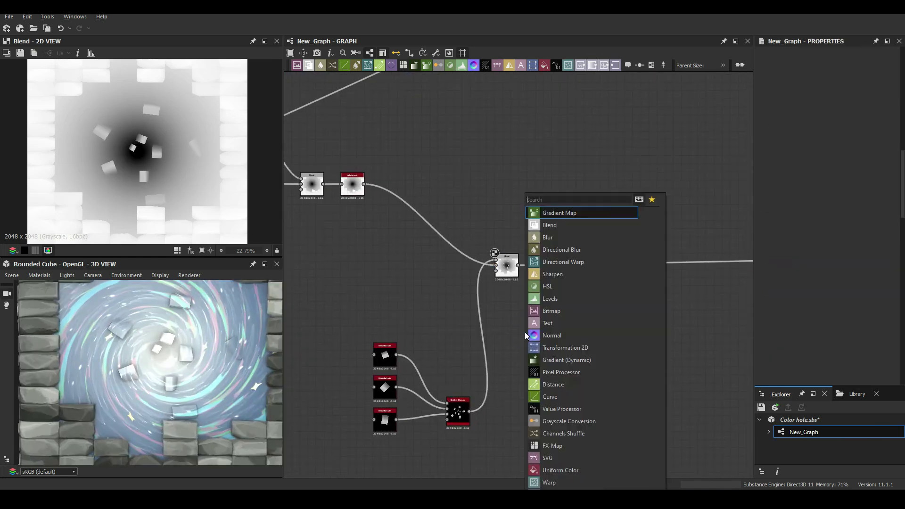
{"action": "left_click_drag", "start_coordinate": [508, 243], "coordinate": [529, 220]}
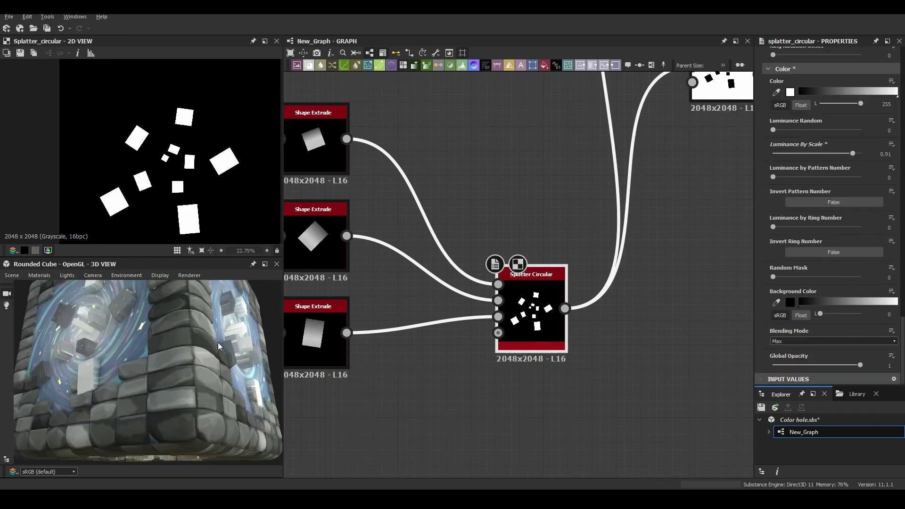
Step: Remove Luminance By Scale variation and slightly reduce the debris Ring Rotation
{"action": "left_click_drag", "start_coordinate": [853, 153], "coordinate": [713, 157]}
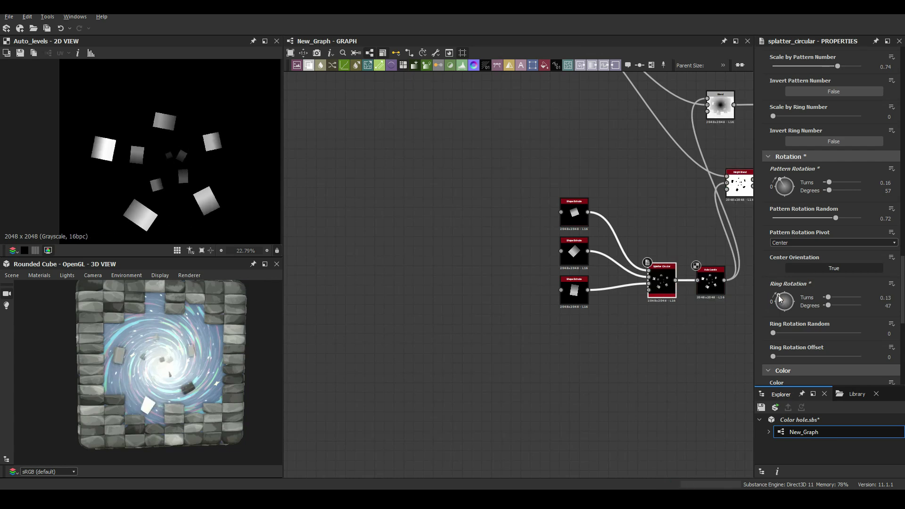
{"action": "left_click_drag", "start_coordinate": [781, 299], "coordinate": [778, 302]}
{"action": "left_click_drag", "start_coordinate": [177, 347], "coordinate": [134, 365]}
{"action": "scroll", "coordinate": [134, 365], "scroll_direction": "up", "scroll_amount": 3}
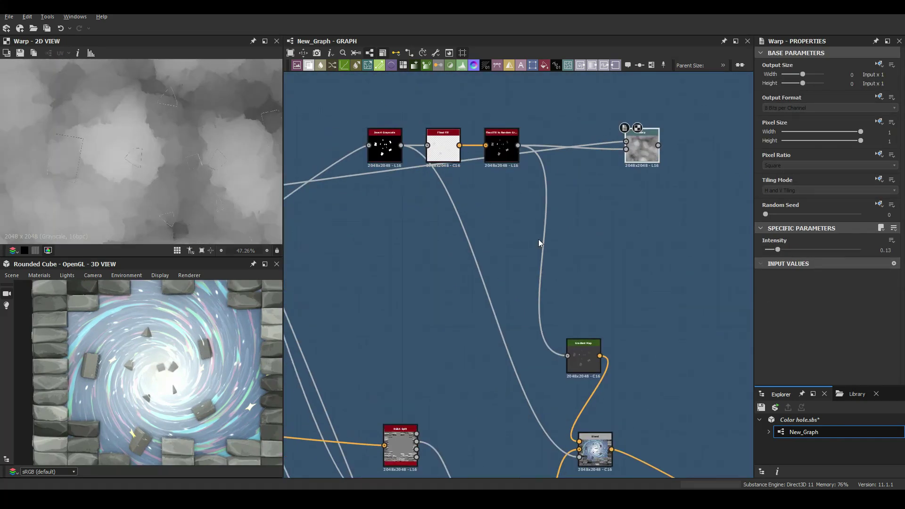
Step: Branch a Blur HQ Grayscale off Flood Fill to Random before the Warp, then drop a Blend on the links
{"action": "left_click_drag", "start_coordinate": [519, 146], "coordinate": [661, 176]}
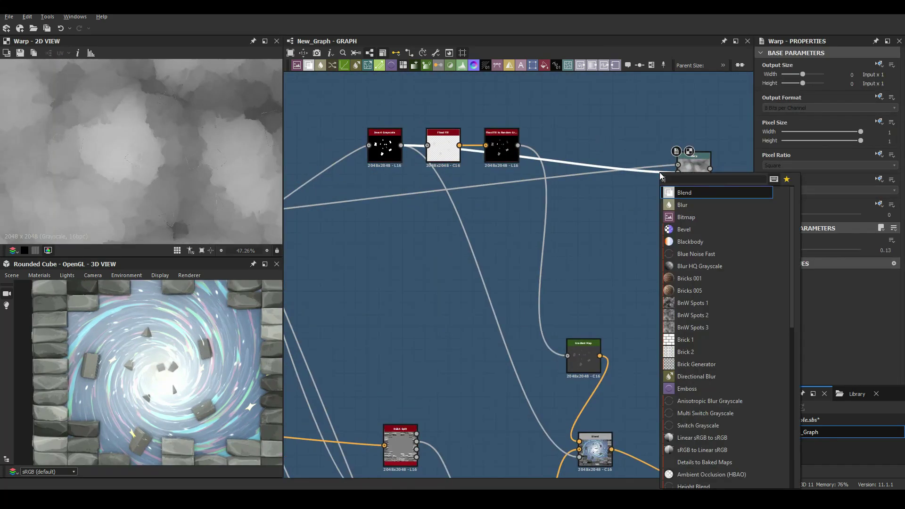
{"action": "left_click", "coordinate": [700, 266]}
{"action": "left_click", "coordinate": [582, 338]}
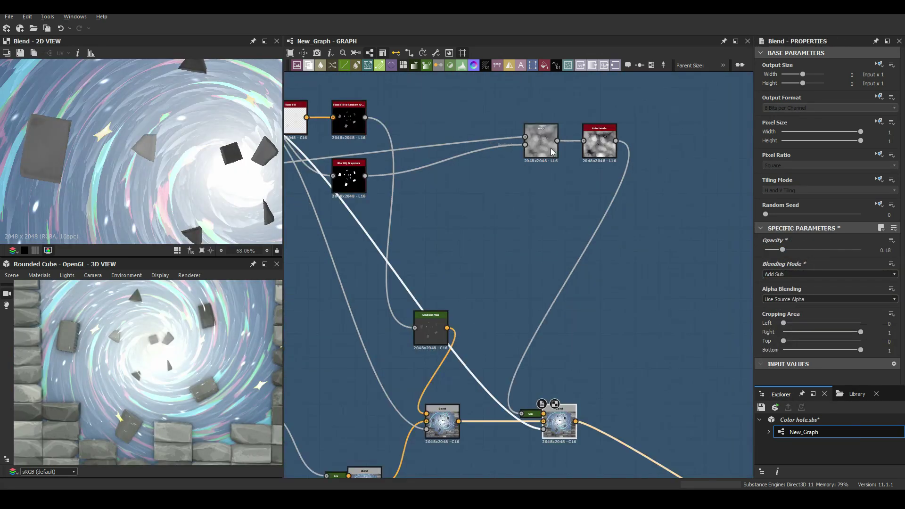
{"action": "left_click", "coordinate": [552, 151]}
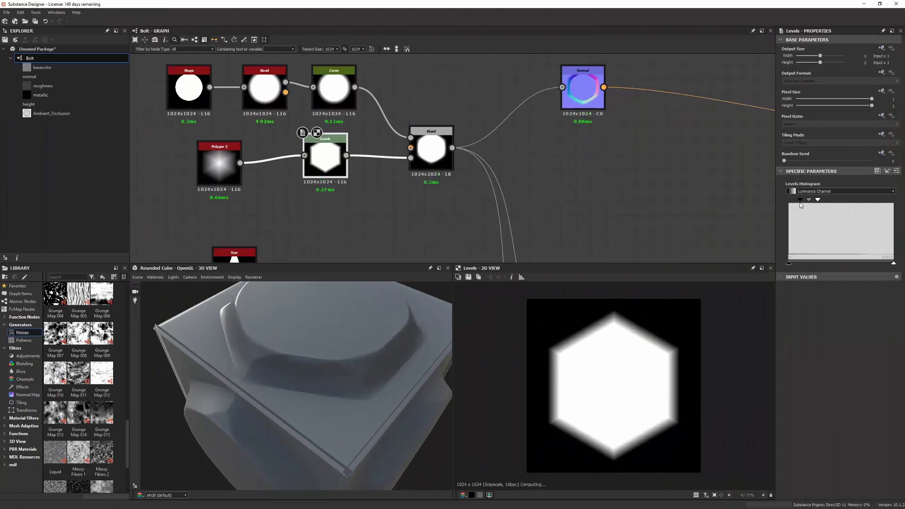
Step: Tilt the 3D view to look down on the Bolt graph's hexagonal bolt head
{"action": "left_click_drag", "start_coordinate": [359, 330], "coordinate": [352, 370]}
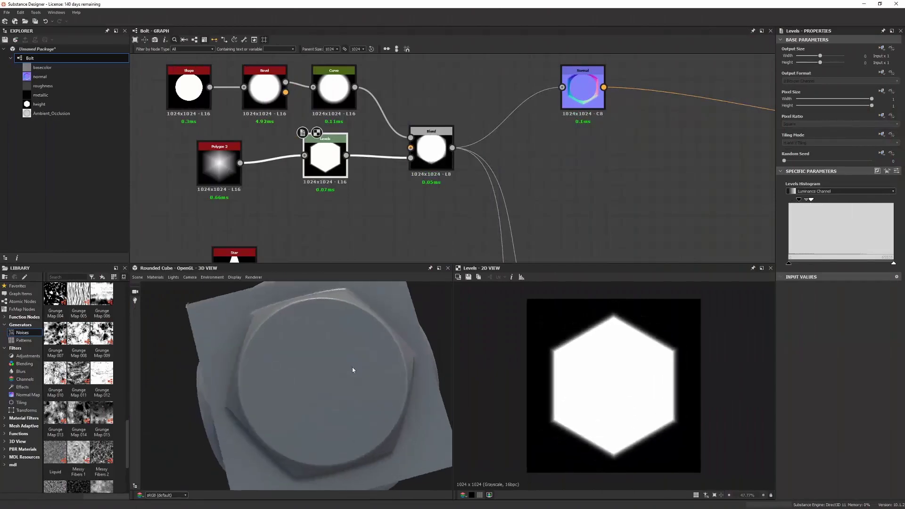
{"action": "scroll", "coordinate": [400, 373], "scroll_direction": "up", "scroll_amount": 3}
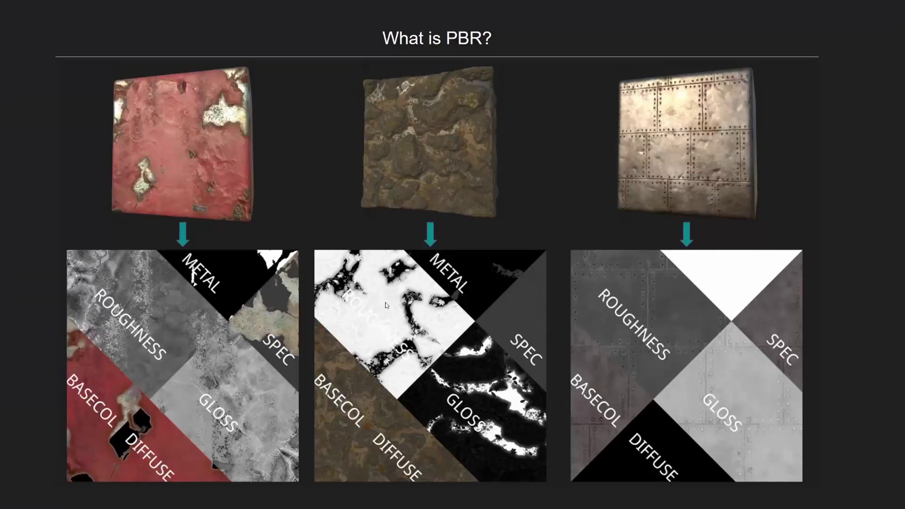
Step: Advance from the 'What is PBR?' slide to the Limitations of PBR slide
{"action": "key", "text": "Right"}
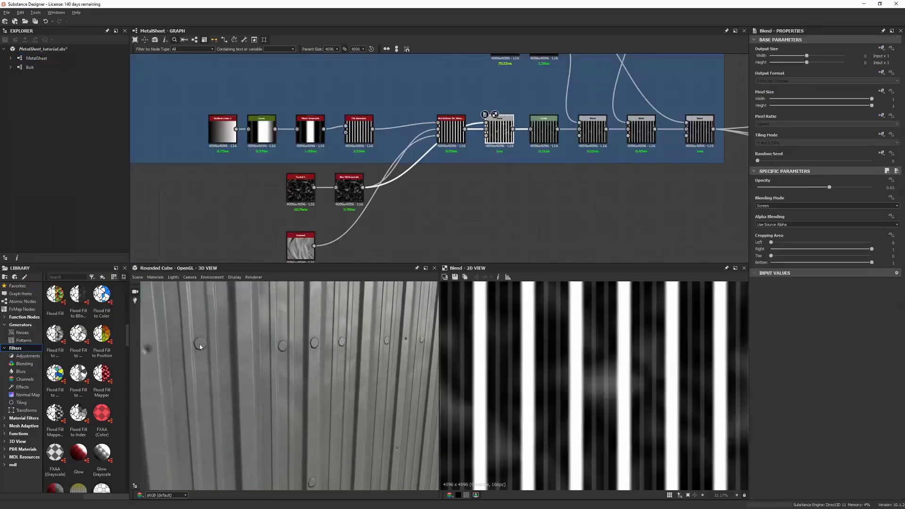
Step: Search for a Dirt node to add to the MetalSheet graph's Paint Chips frame
{"action": "scroll", "coordinate": [200, 347], "scroll_direction": "down", "scroll_amount": 5}
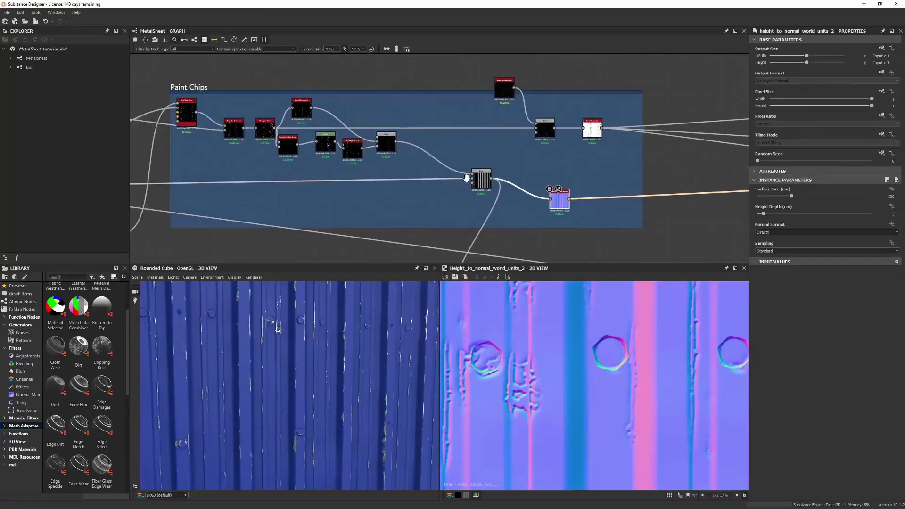
{"action": "key", "text": "space"}
{"action": "type", "text": "dirt"}
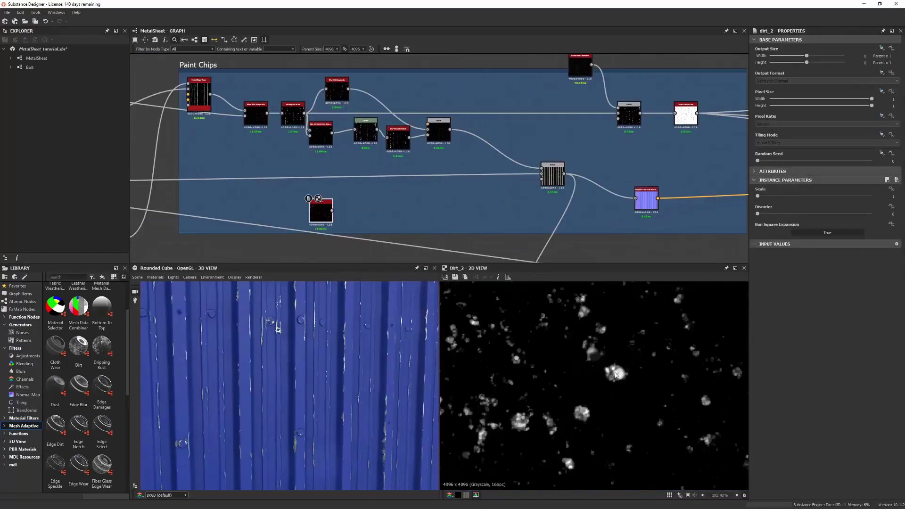